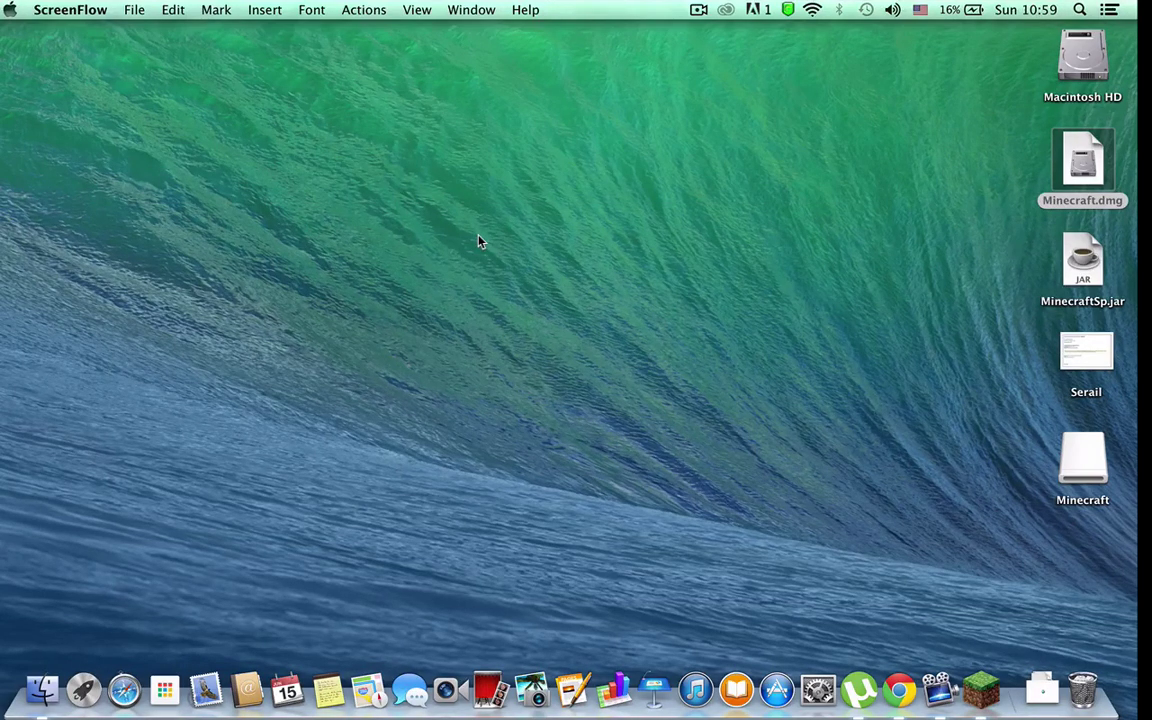
Step: Load minecraft.net in a new Chrome window and look over the Get Minecraft homepage
click(905, 685)
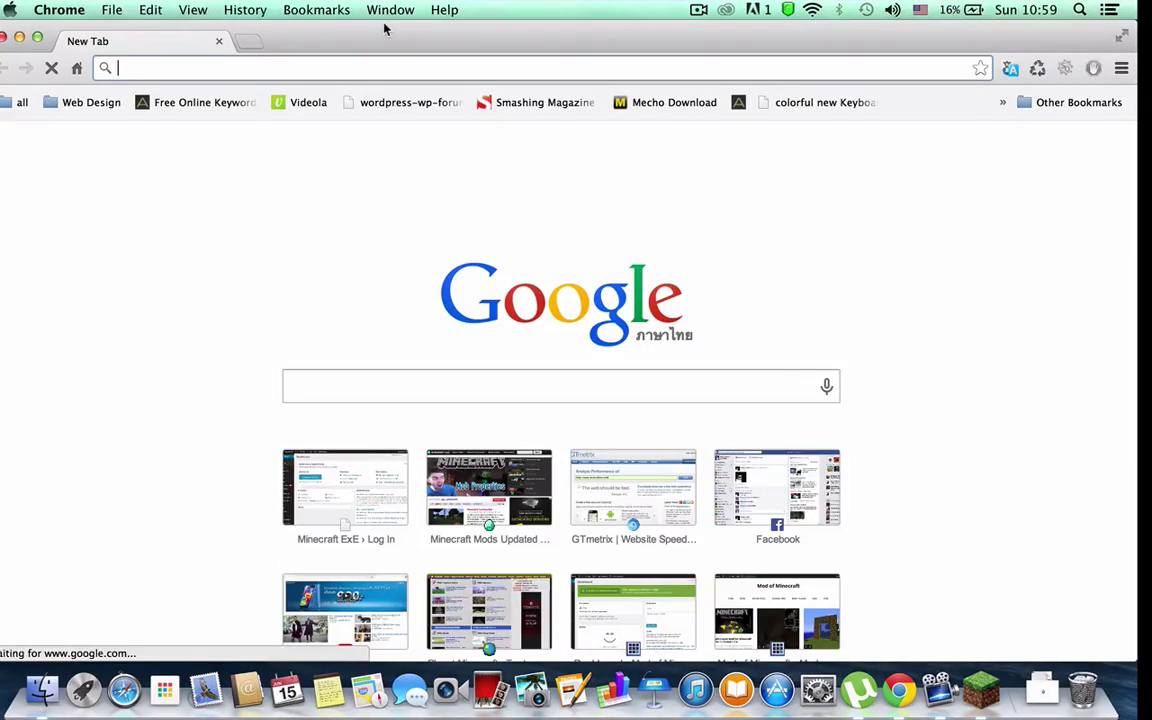
text(minecraft)
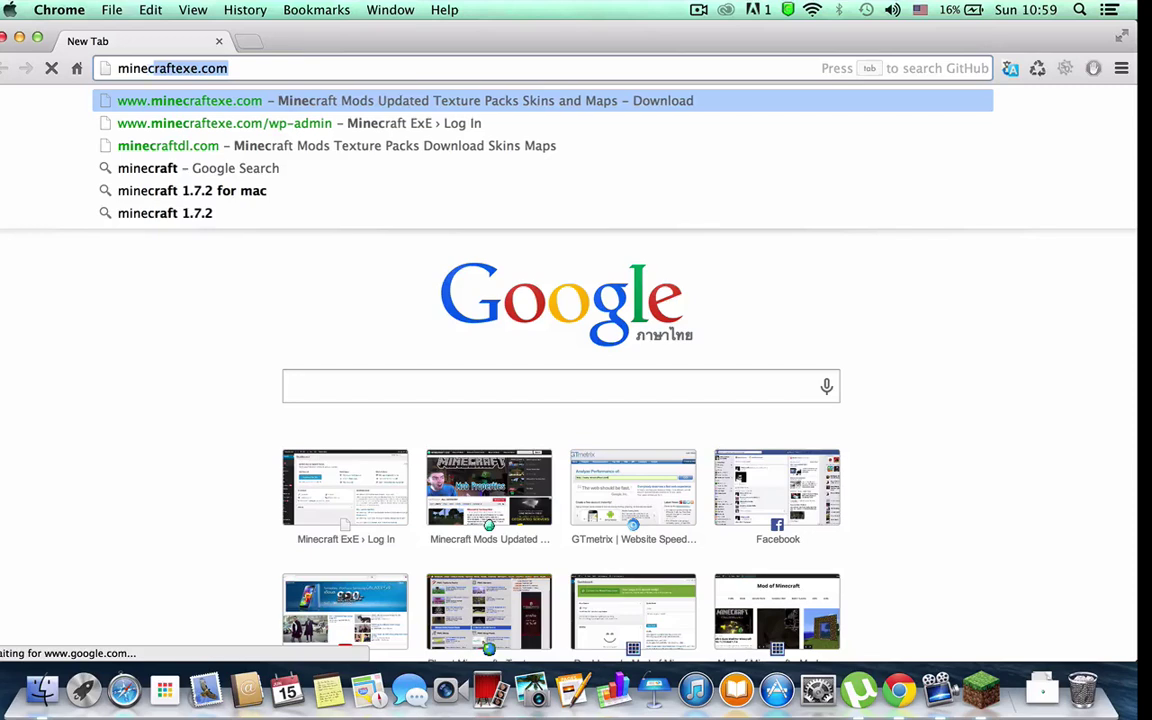
text(.net)
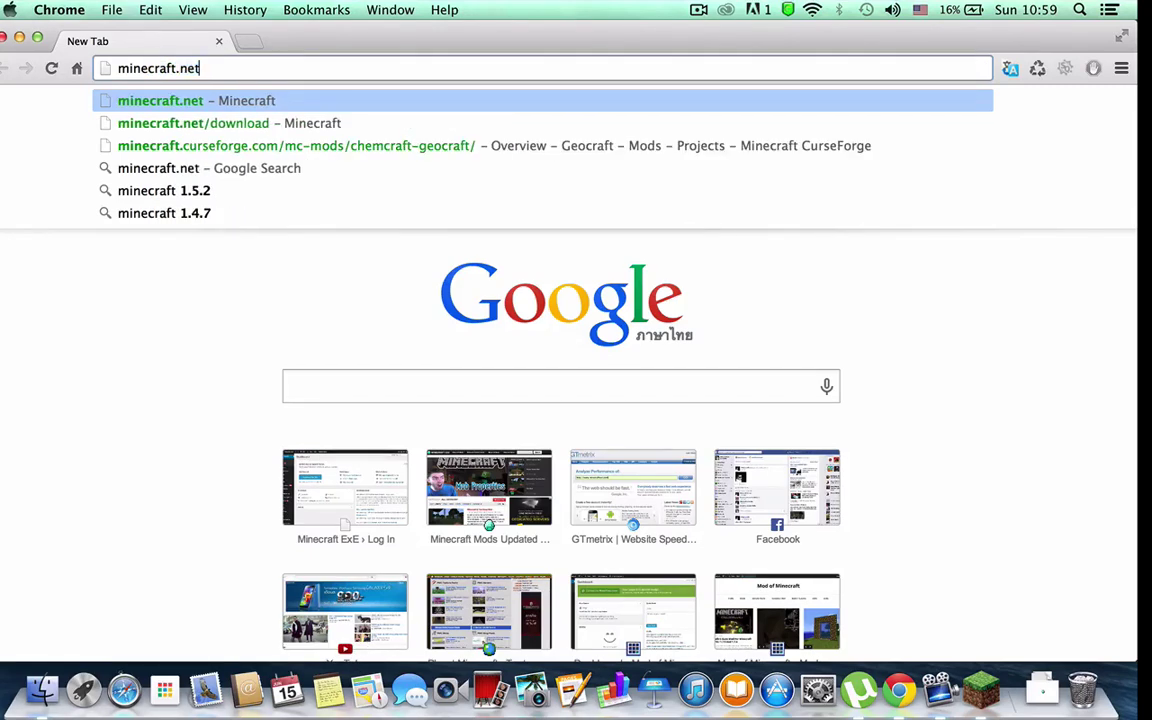
key(Return)
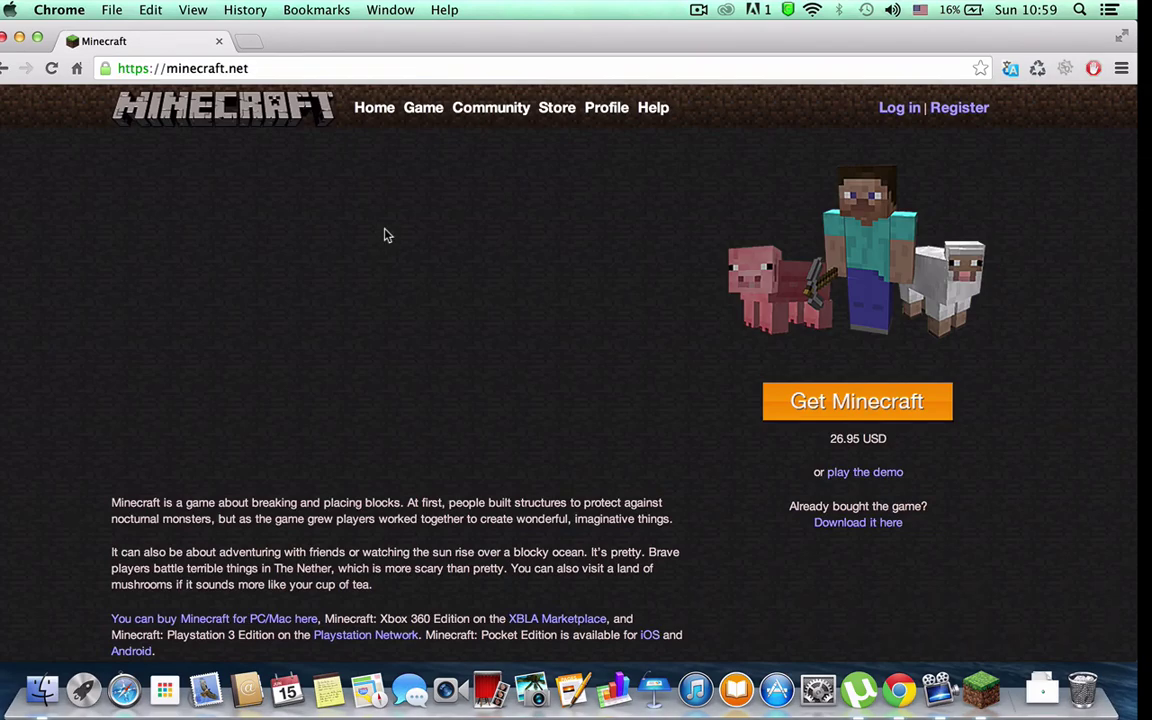
scroll(387, 236, down, 10)
scroll(387, 236, up, 8)
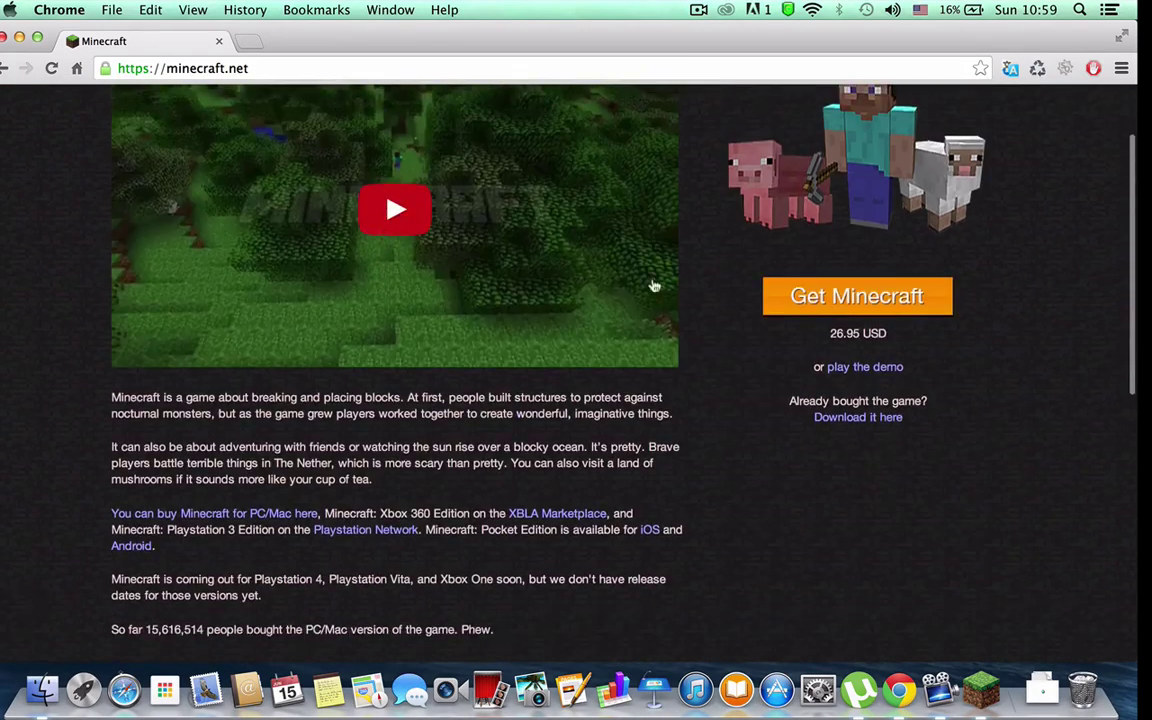
Step: On the download page, show all platforms and download the Mac launcher Minecraft.dmg
click(857, 428)
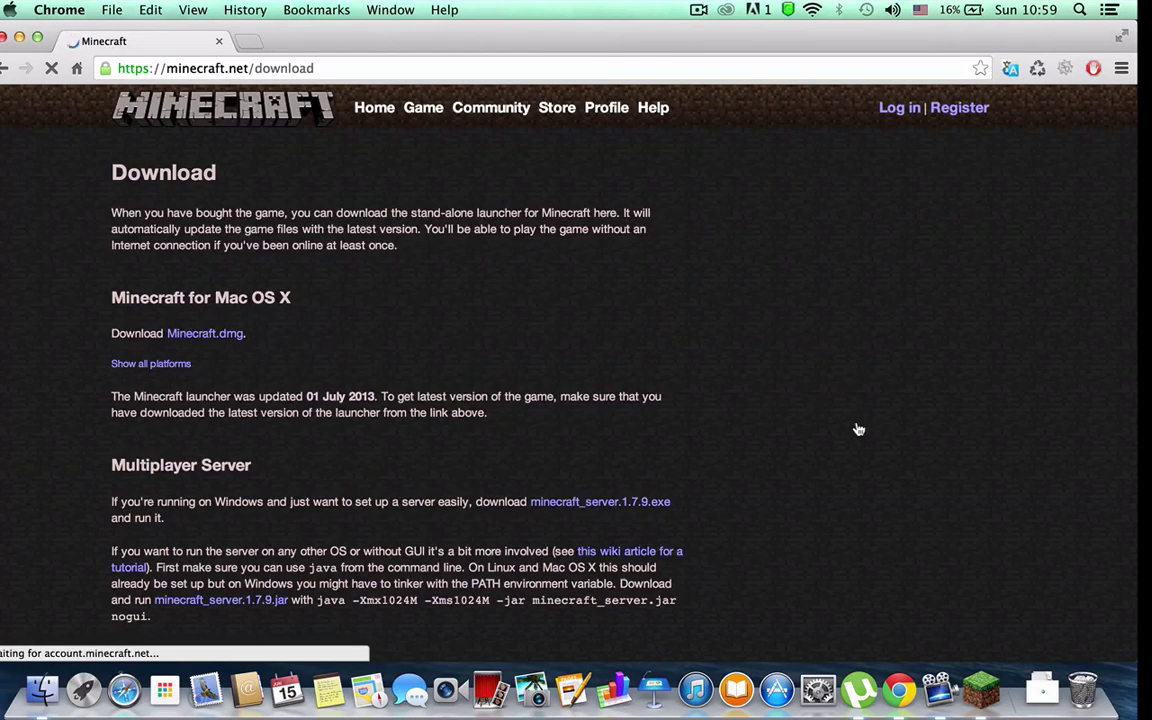
scroll(769, 537, down, 1)
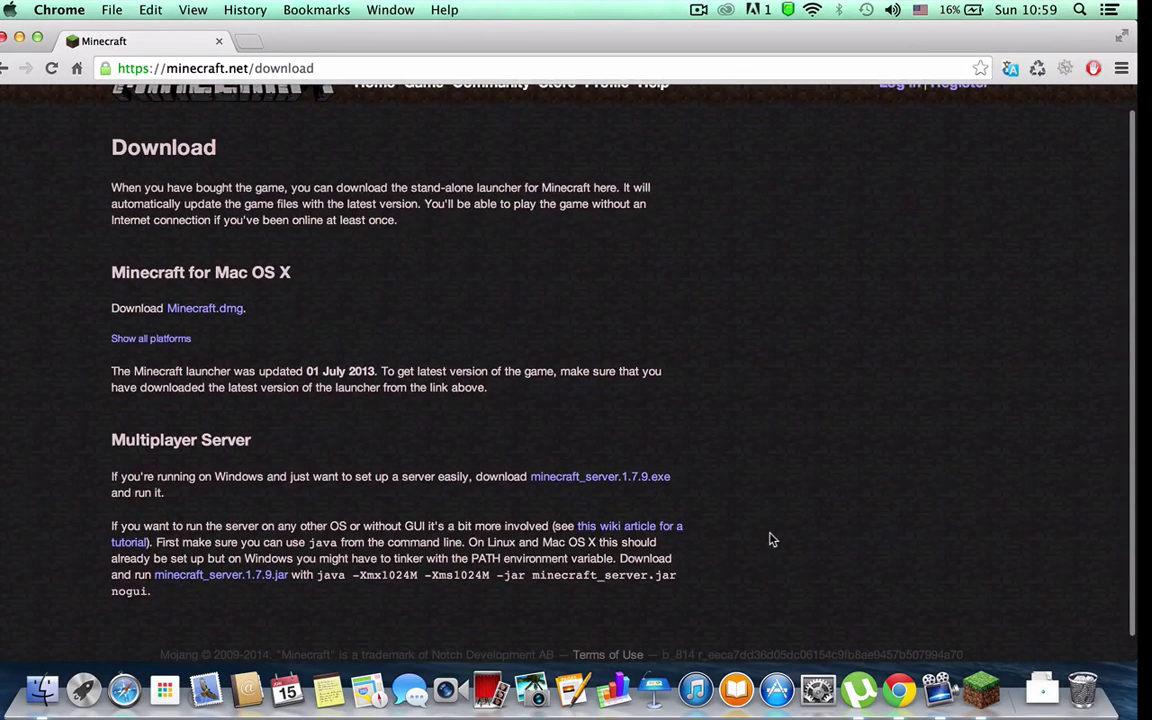
click(147, 340)
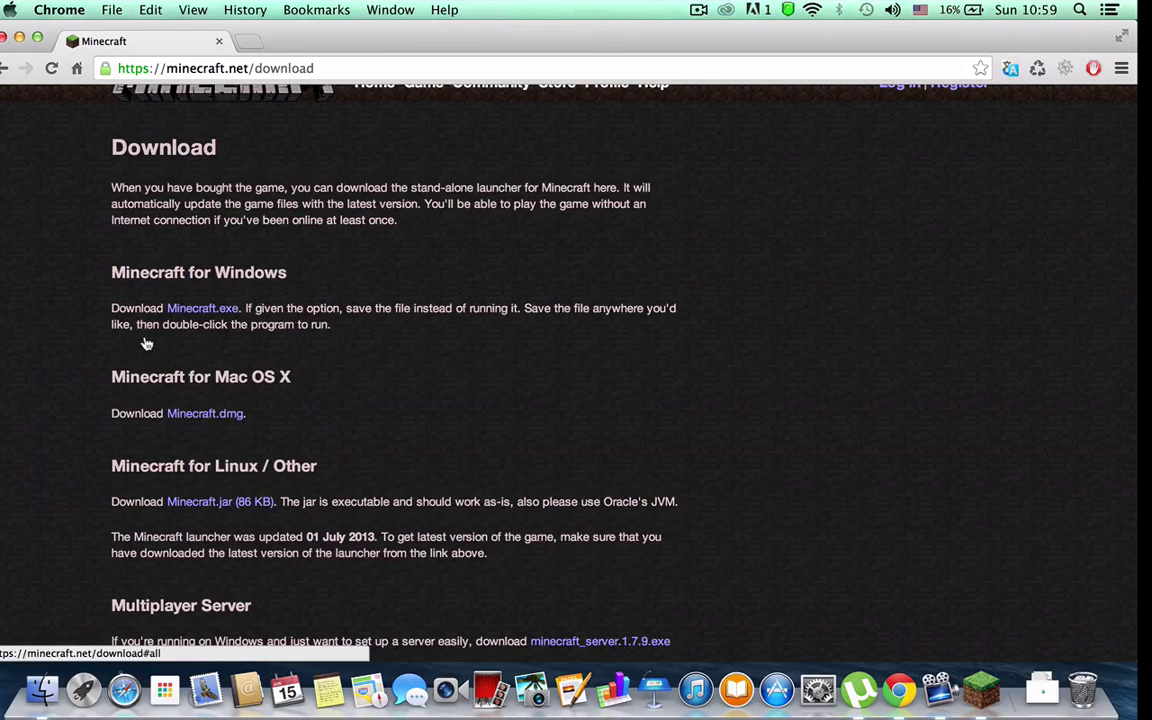
scroll(231, 416, down, 3)
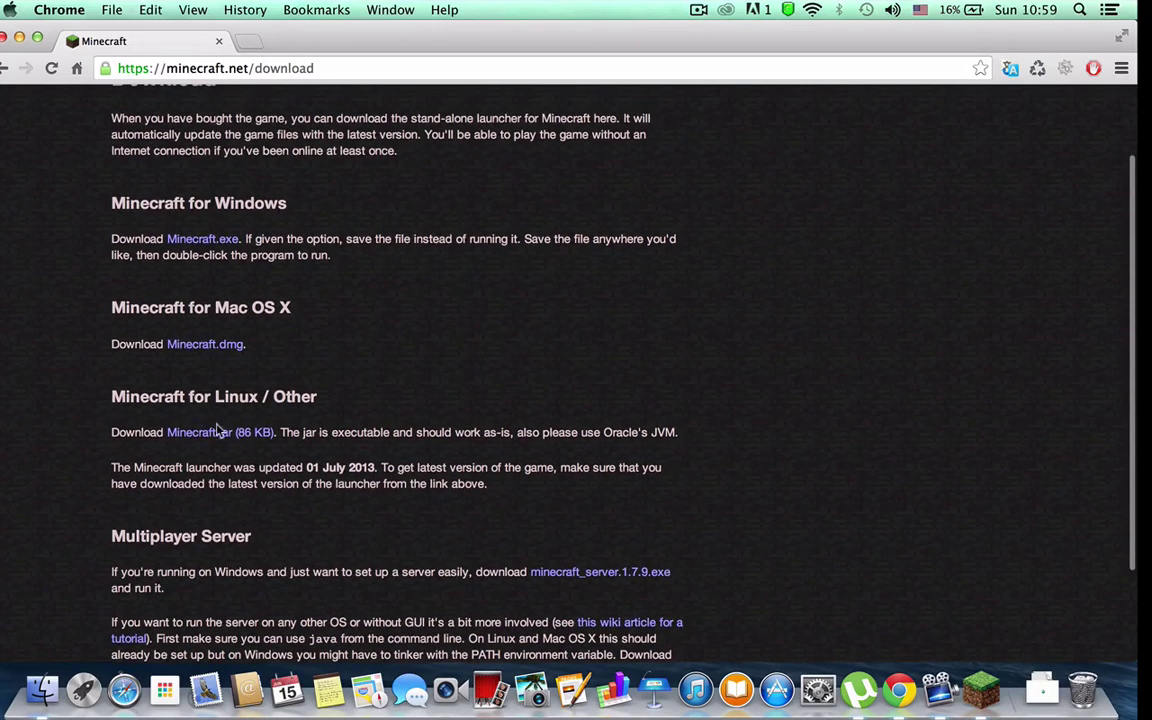
scroll(300, 345, up, 1)
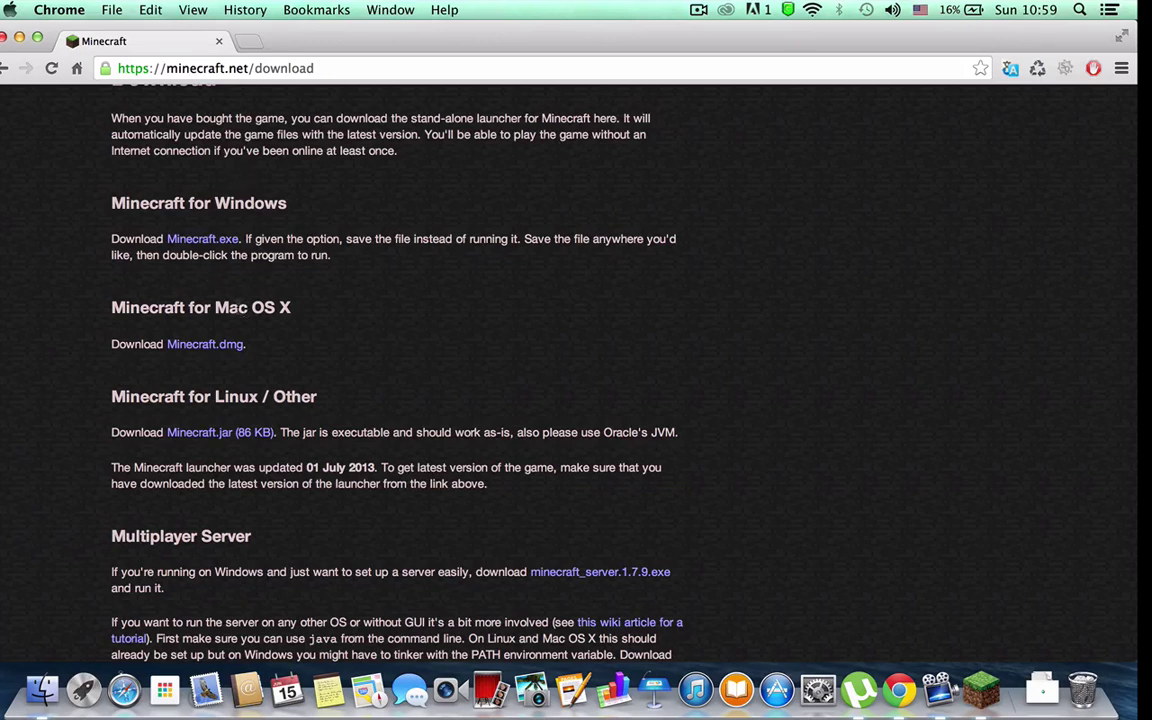
click(215, 356)
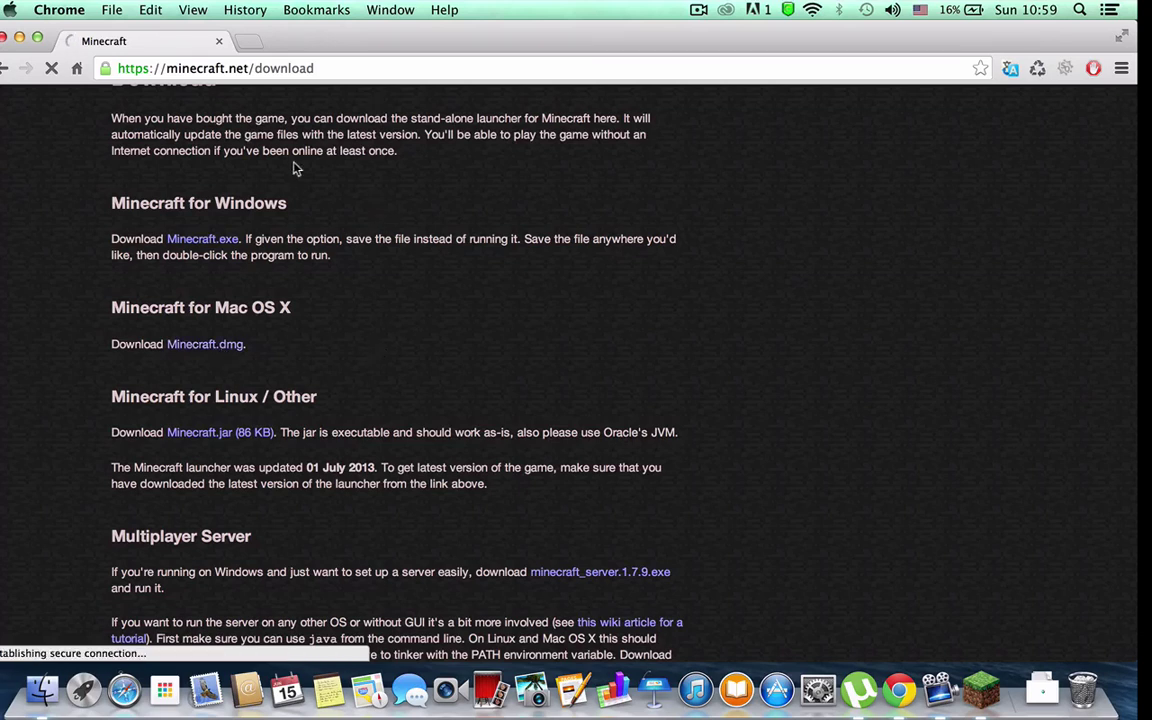
Step: Save it to the Desktop as Minecraft, replacing the older copy, and minimize Chrome
click(543, 116)
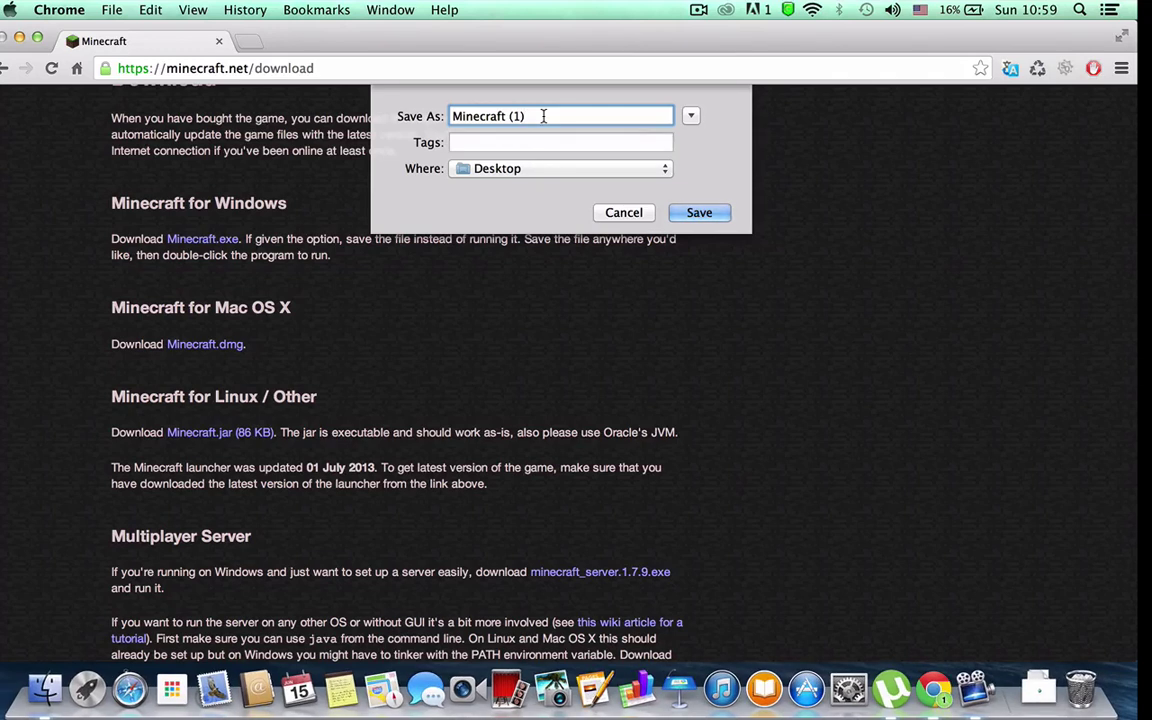
key(BackSpace)
key(BackSpace)
key(BackSpace)
key(BackSpace)
click(699, 213)
click(688, 194)
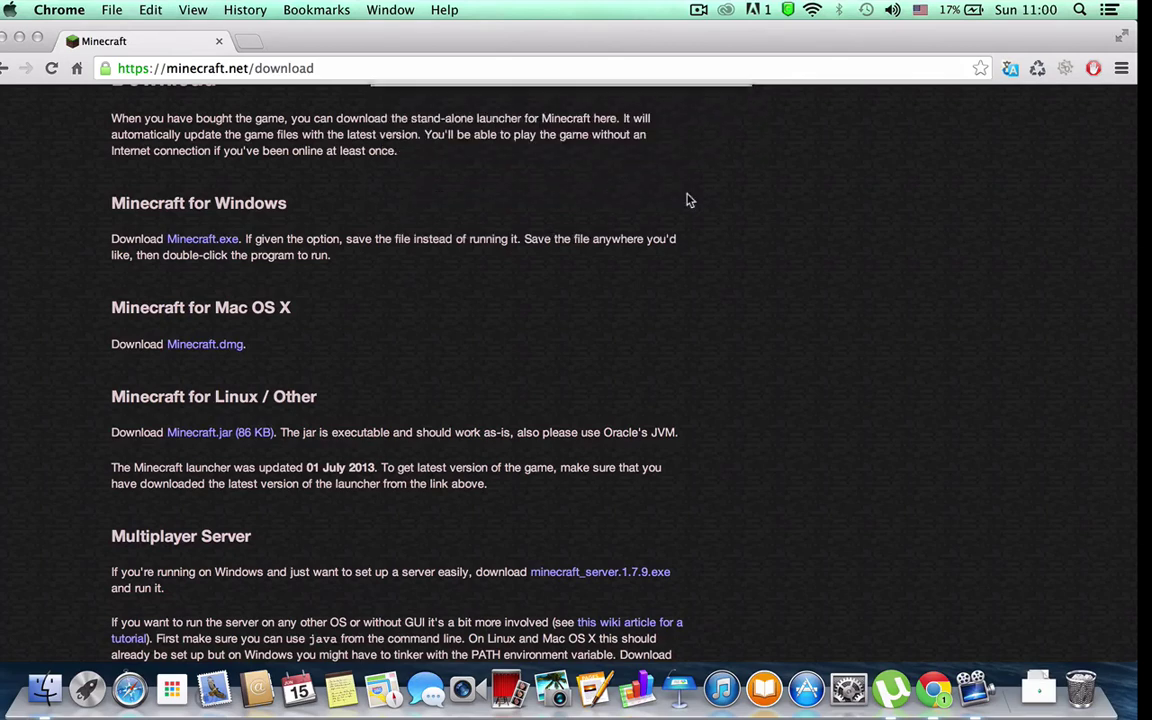
click(19, 37)
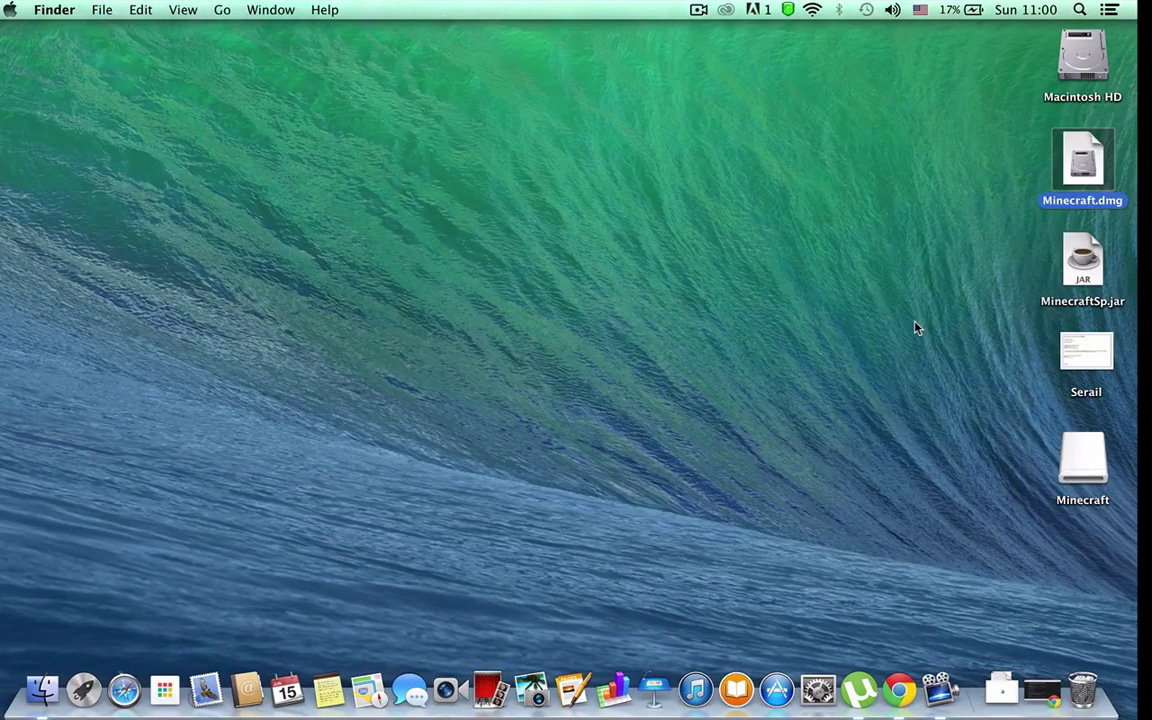
Step: Mount Minecraft.dmg from the desktop, retrying after a cancel and skipping verification
click(892, 110)
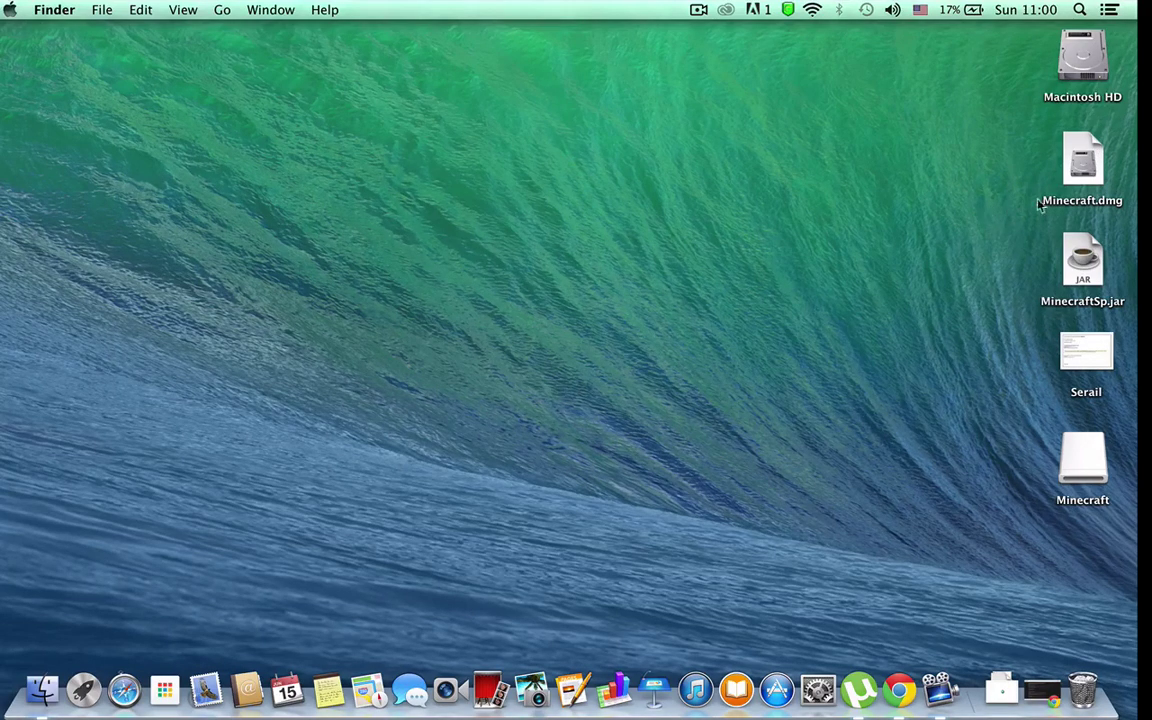
click(1080, 166)
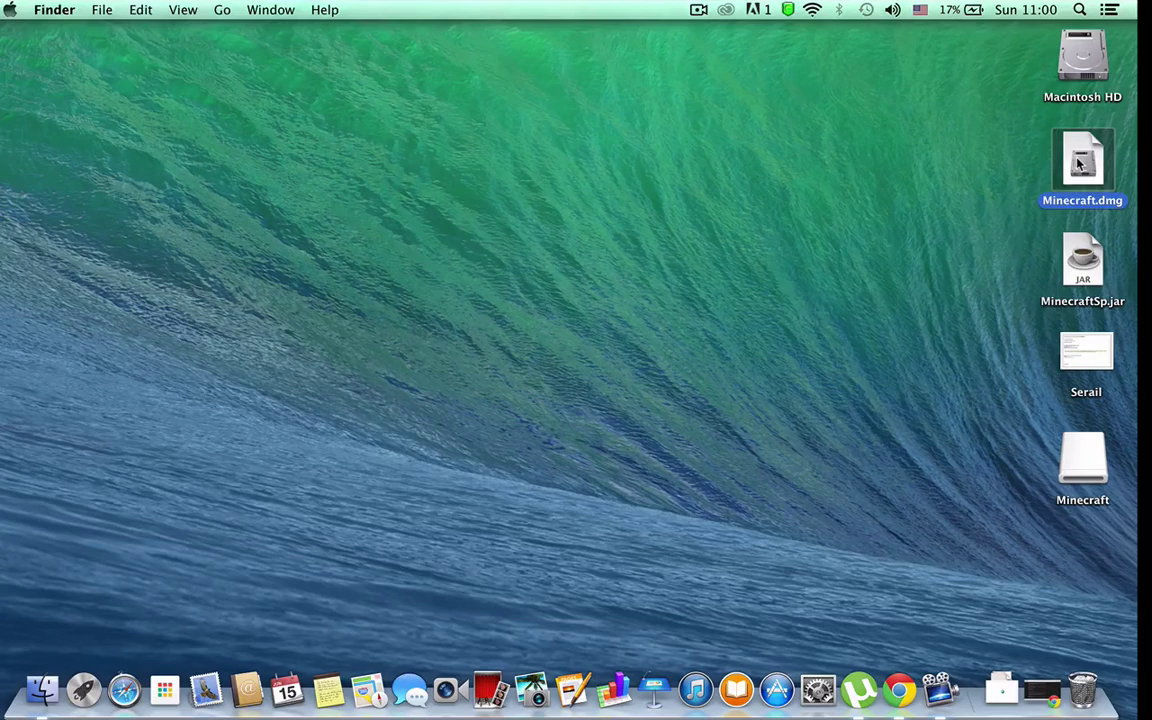
double_click(1080, 166)
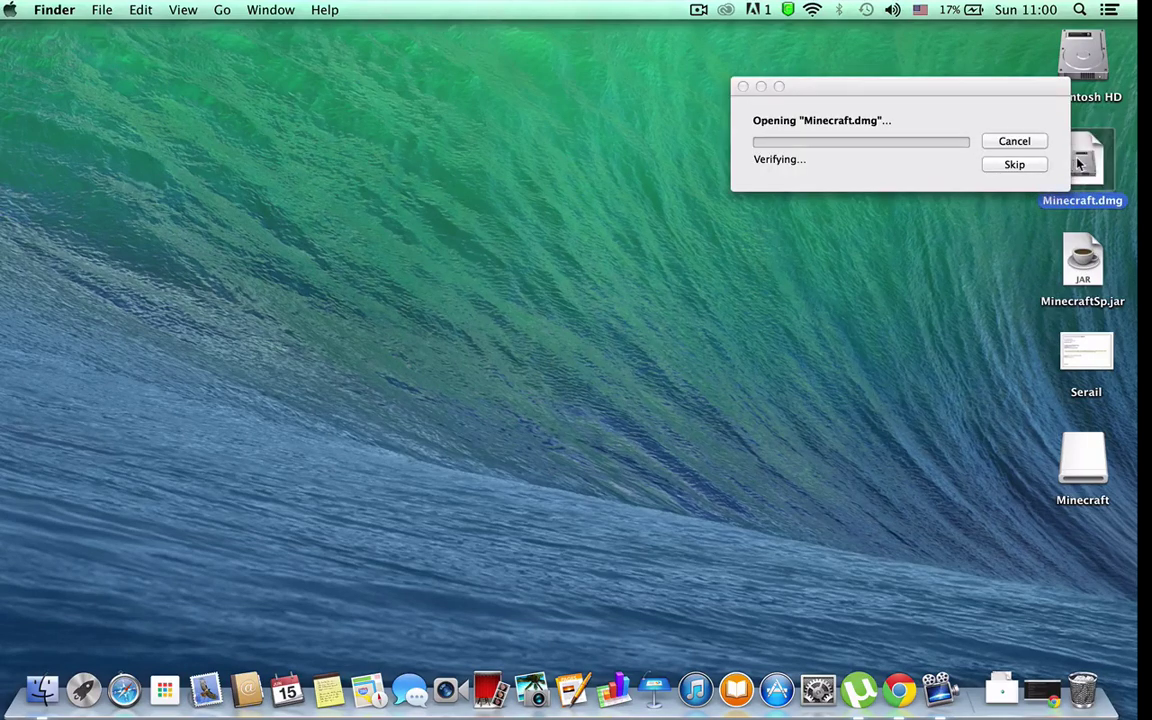
click(1016, 141)
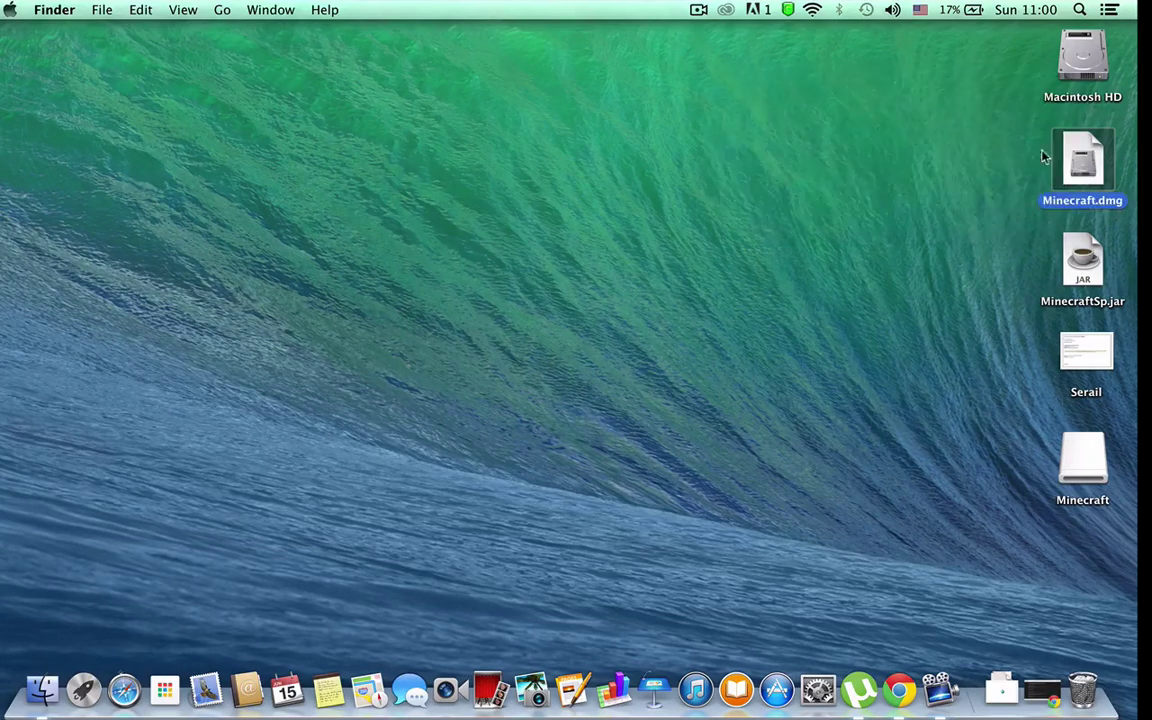
double_click(1090, 163)
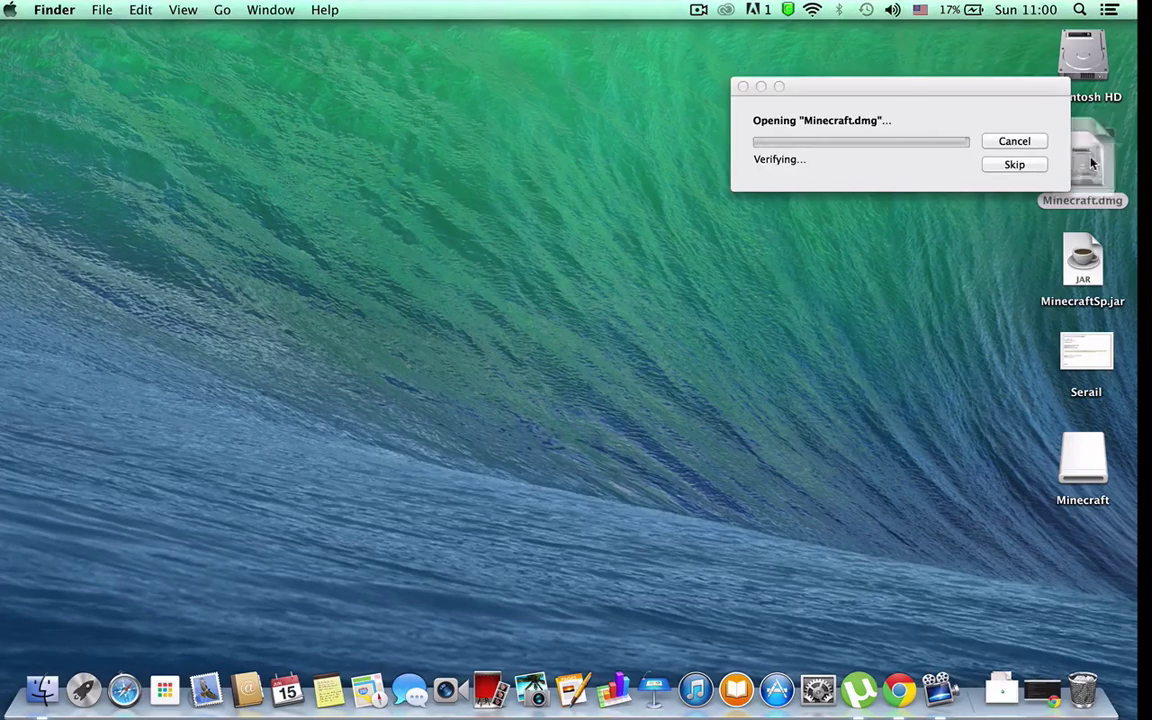
click(1014, 164)
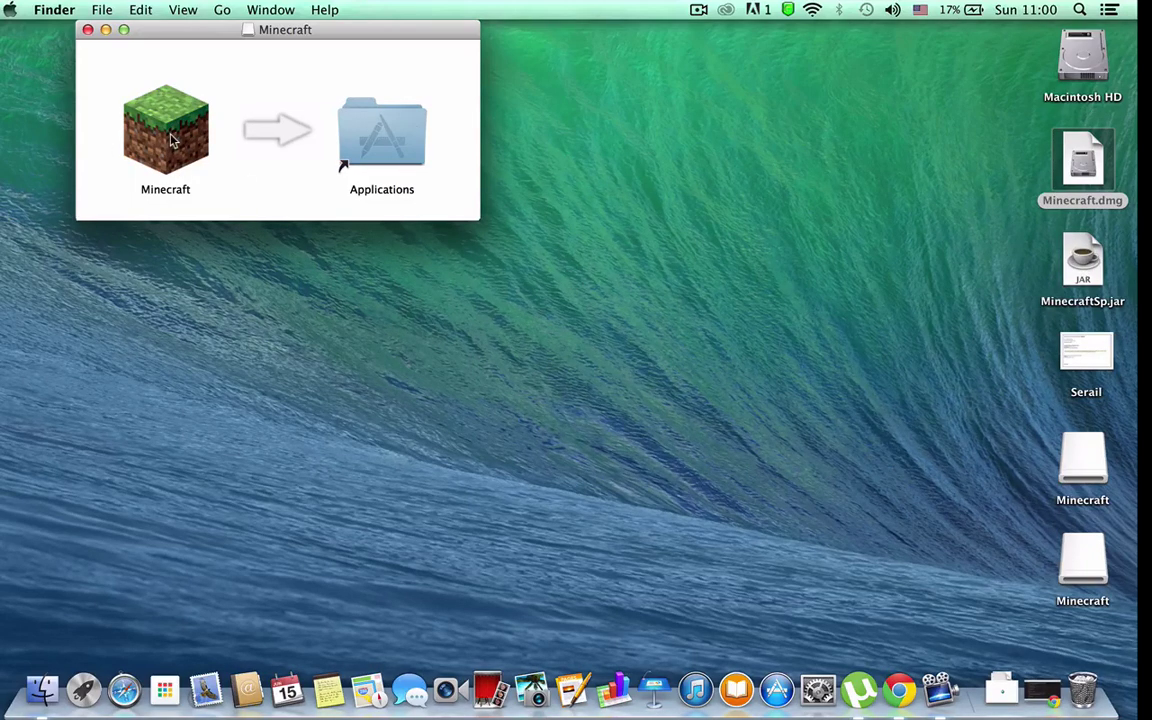
Step: Close the disk window, eject both Minecraft volumes, and launch Minecraft from Launchpad
click(86, 30)
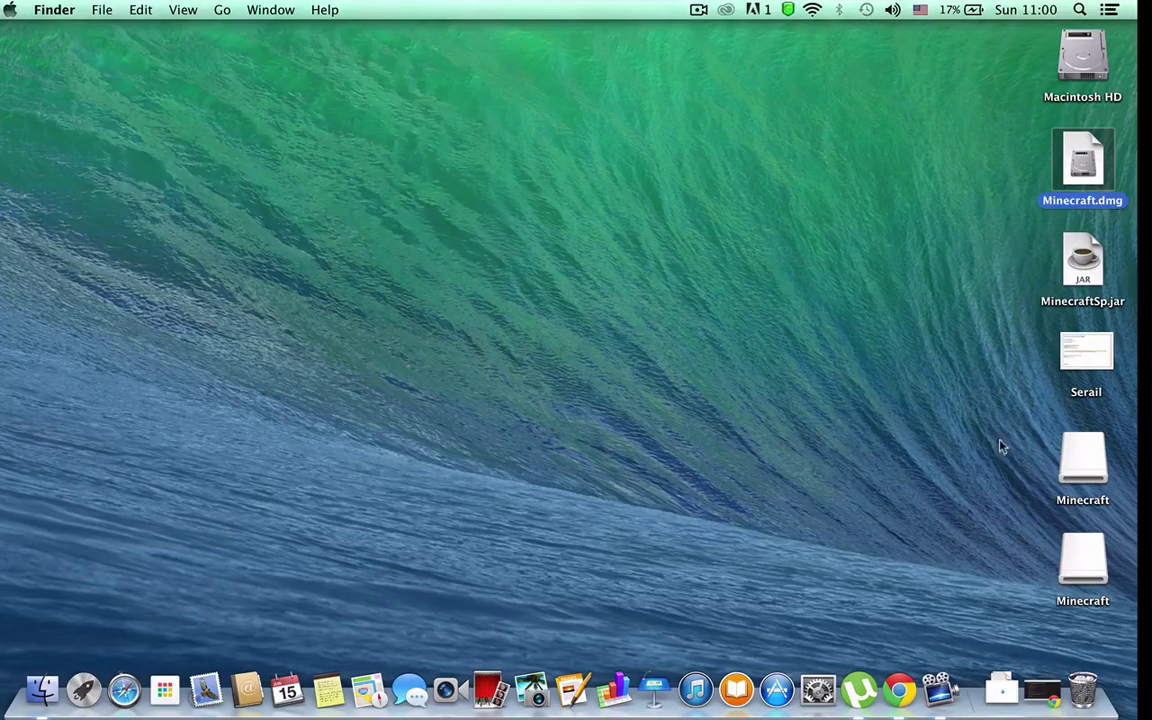
right_click(1086, 462)
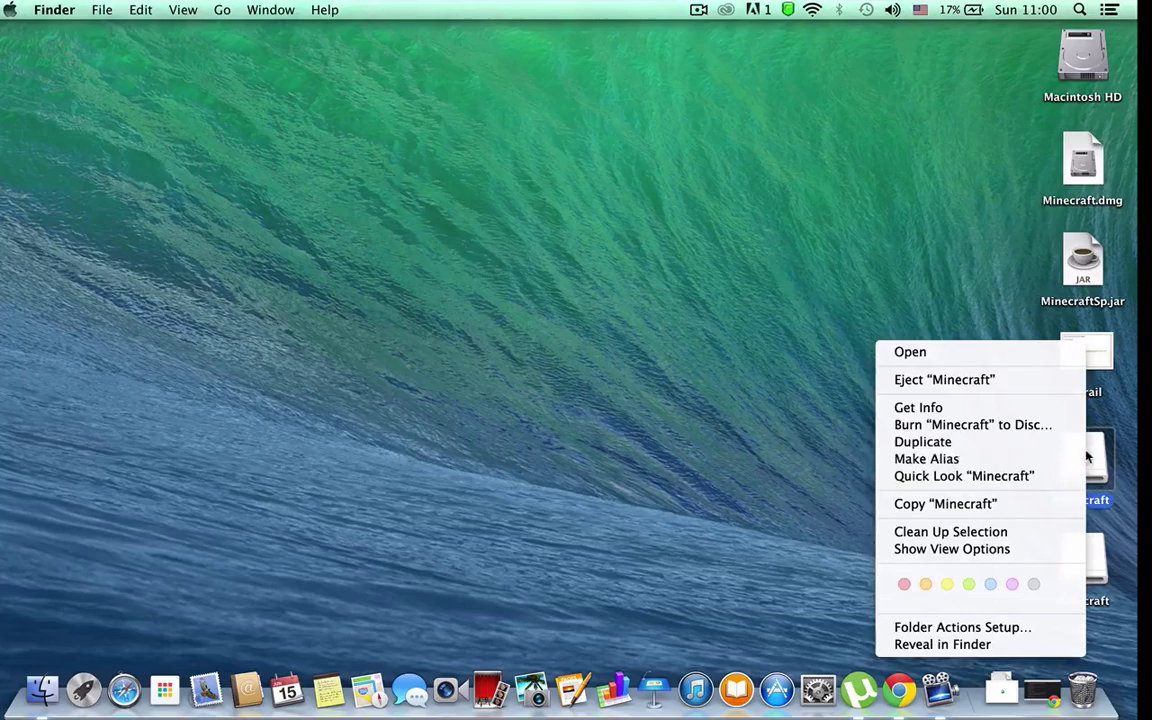
click(982, 388)
right_click(1090, 562)
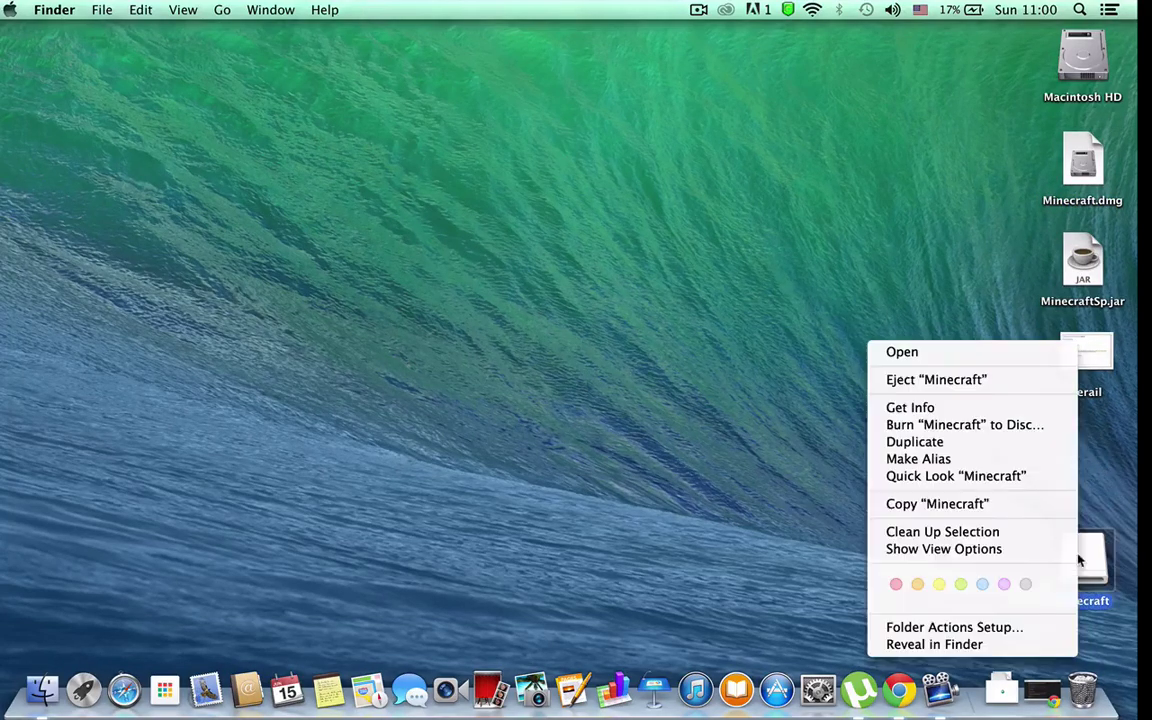
click(1005, 381)
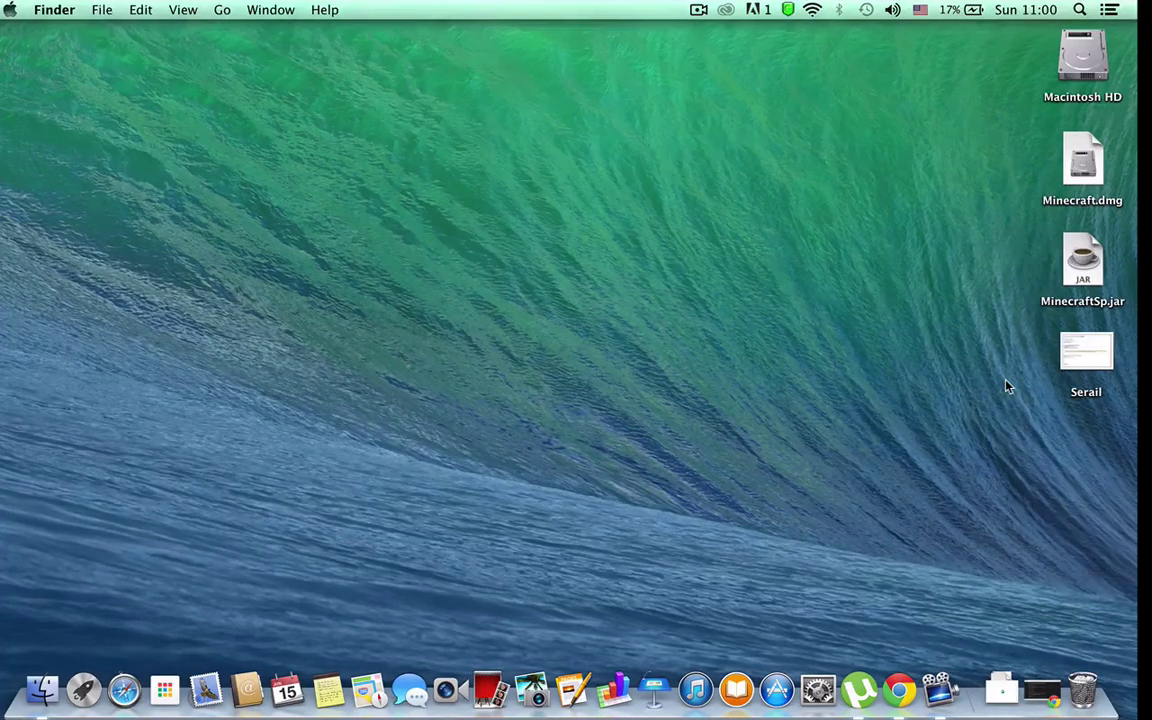
key(F4)
click(705, 107)
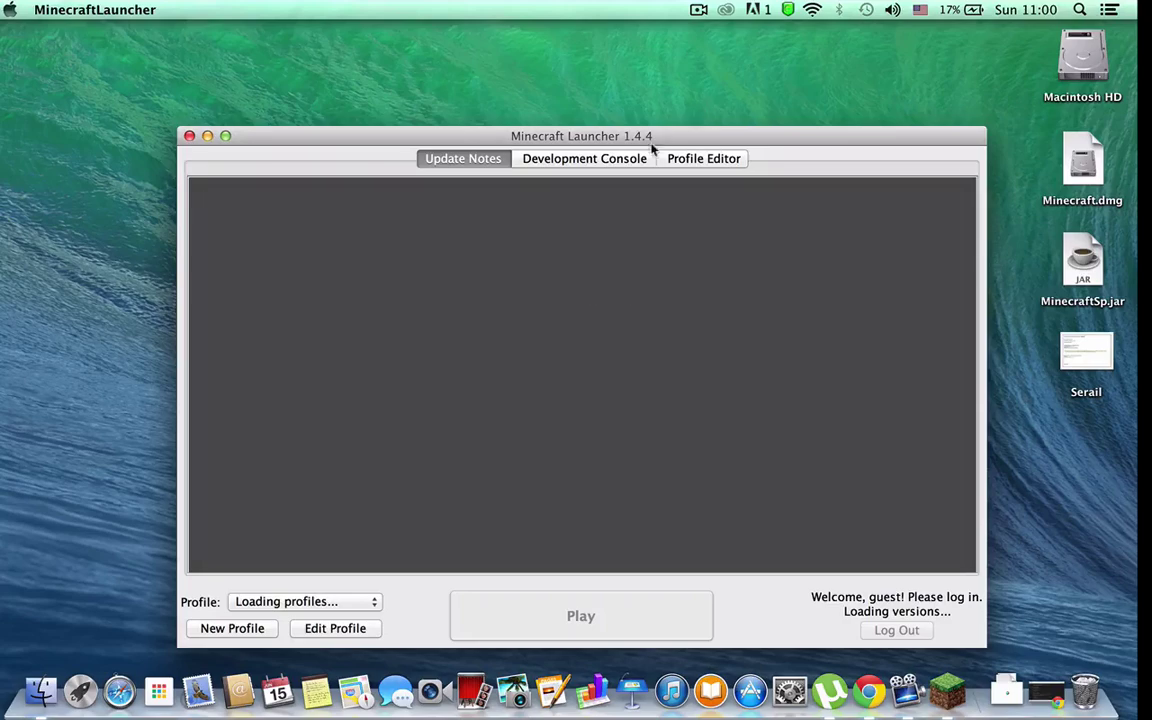
Step: Move the launcher window up and submit a login with the account username and password
drag(670, 138, 635, 73)
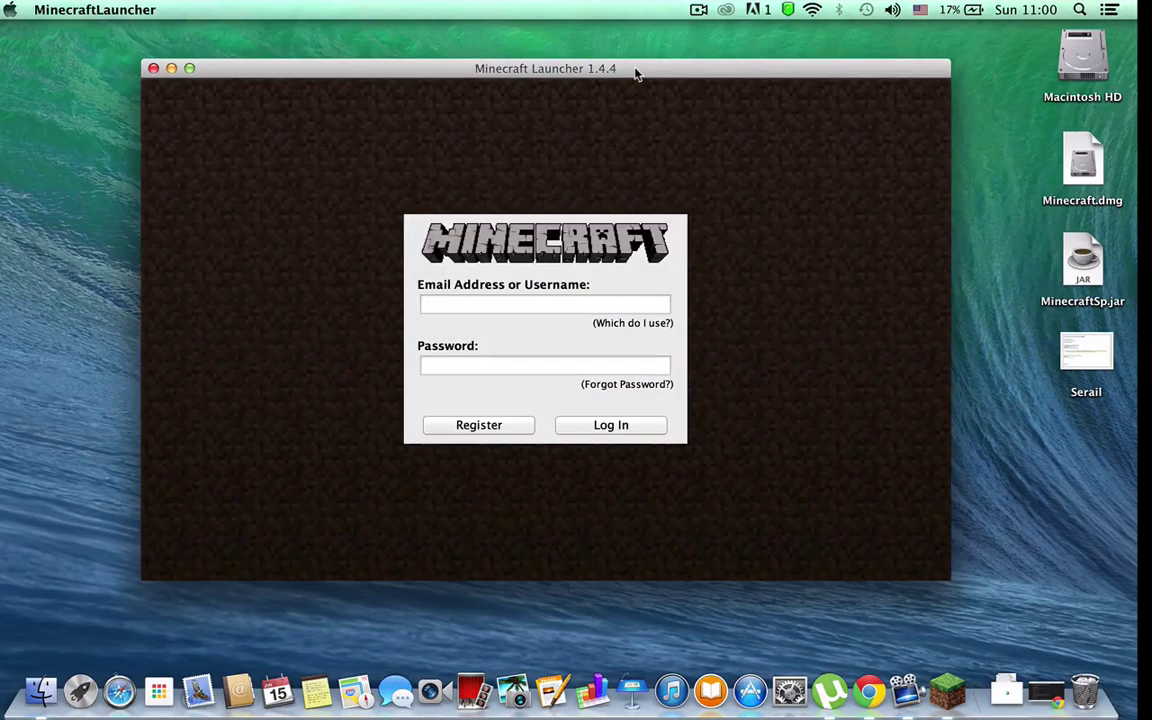
click(544, 303)
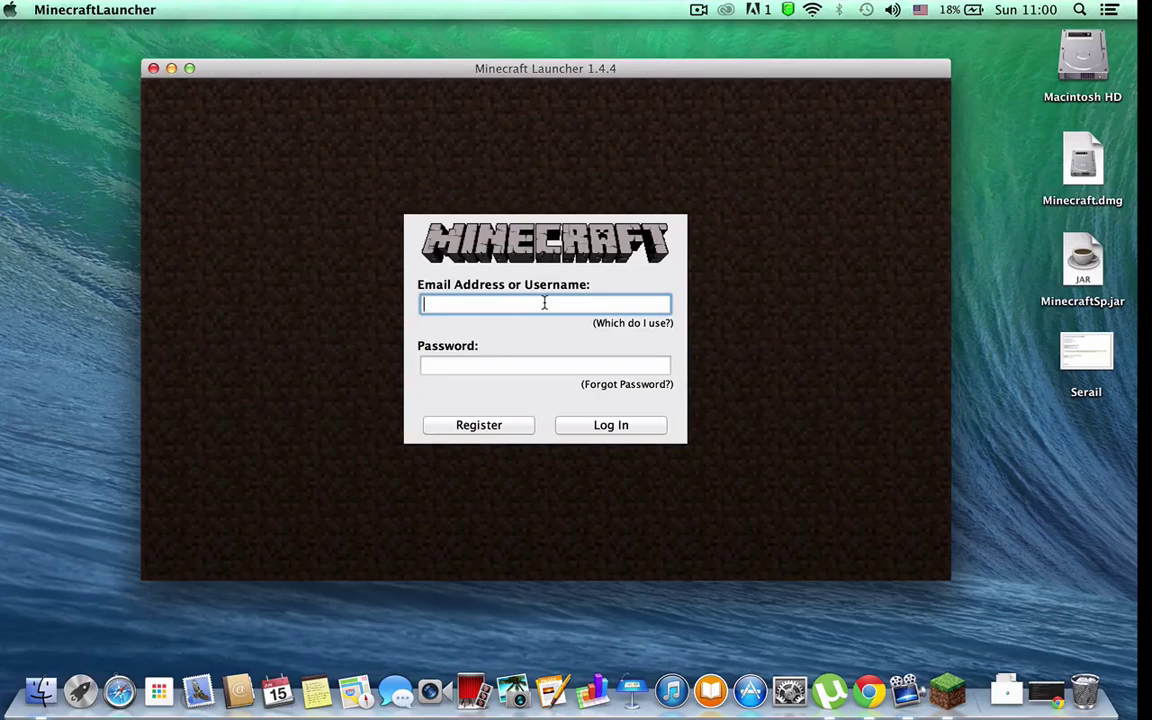
text(spyhenrt)
key(BackSpace)
key(BackSpace)
key(BackSpace)
key(BackSpace)
key(BackSpace)
key(BackSpace)
key(BackSpace)
key(BackSpace)
text(guardiansp)
key(super+a)
key(BackSpace)
text(oranger123)
key(Tab)
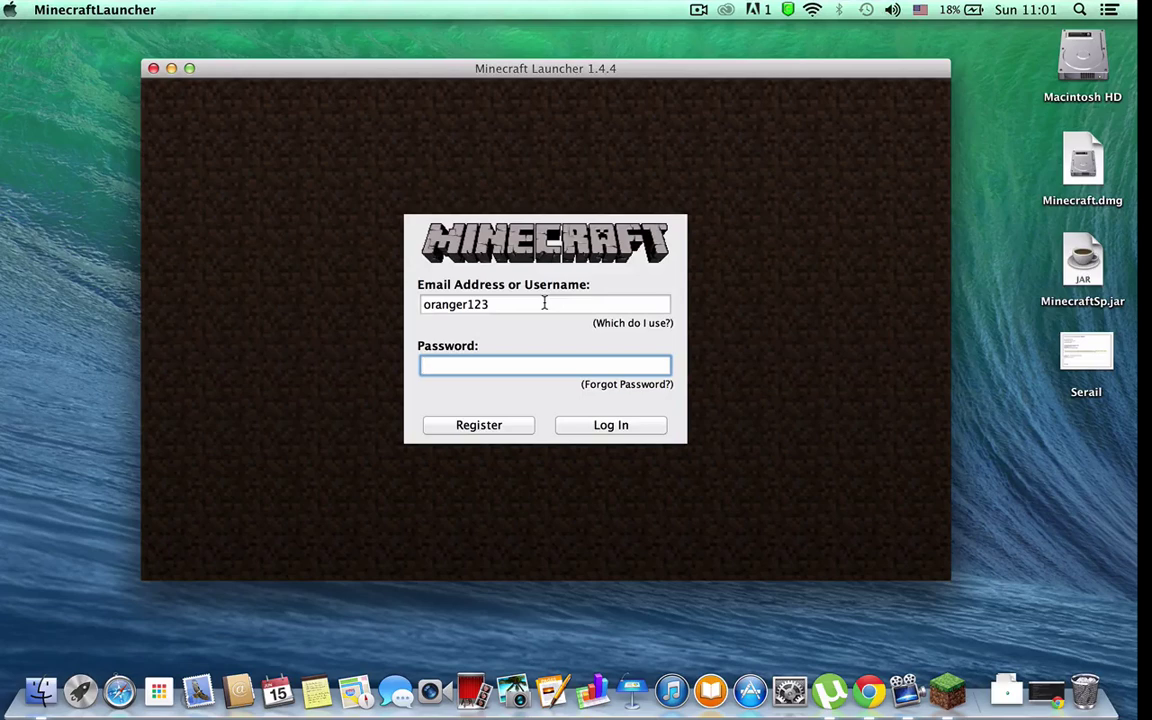
text(••••••••)
key(Return)
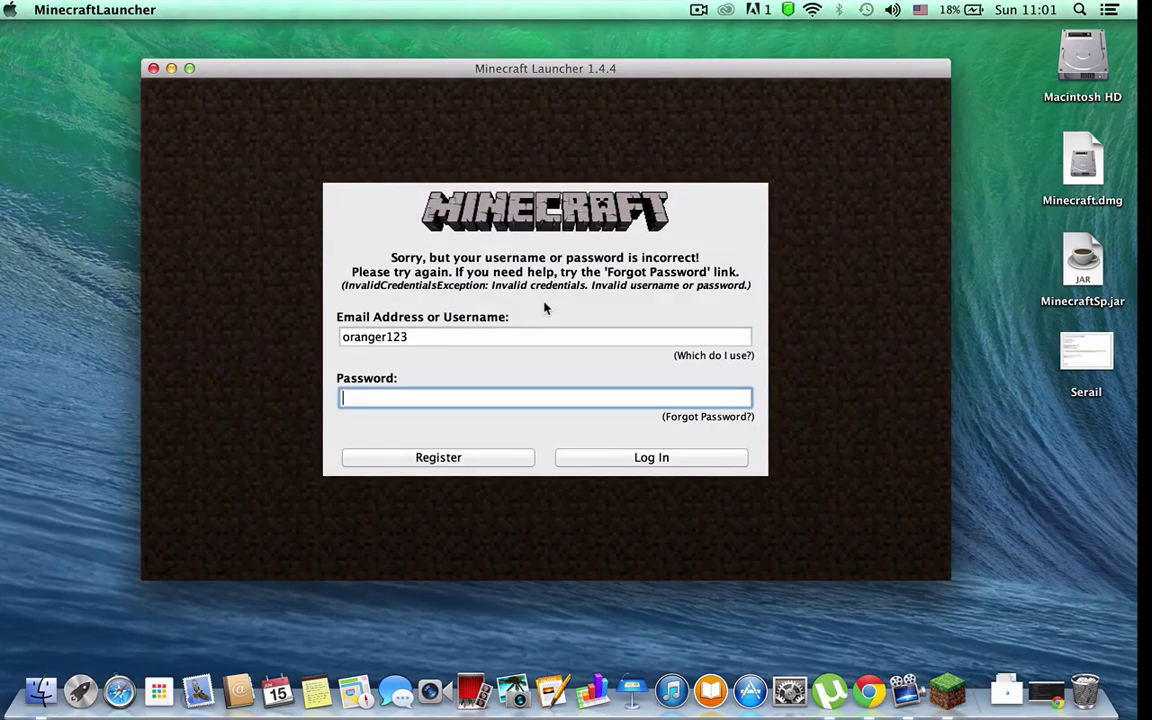
Step: Retry with a different password, then clear the username after the incorrect-credentials error
text(••••••••••)
key(Return)
double_click(440, 337)
key(BackSpace)
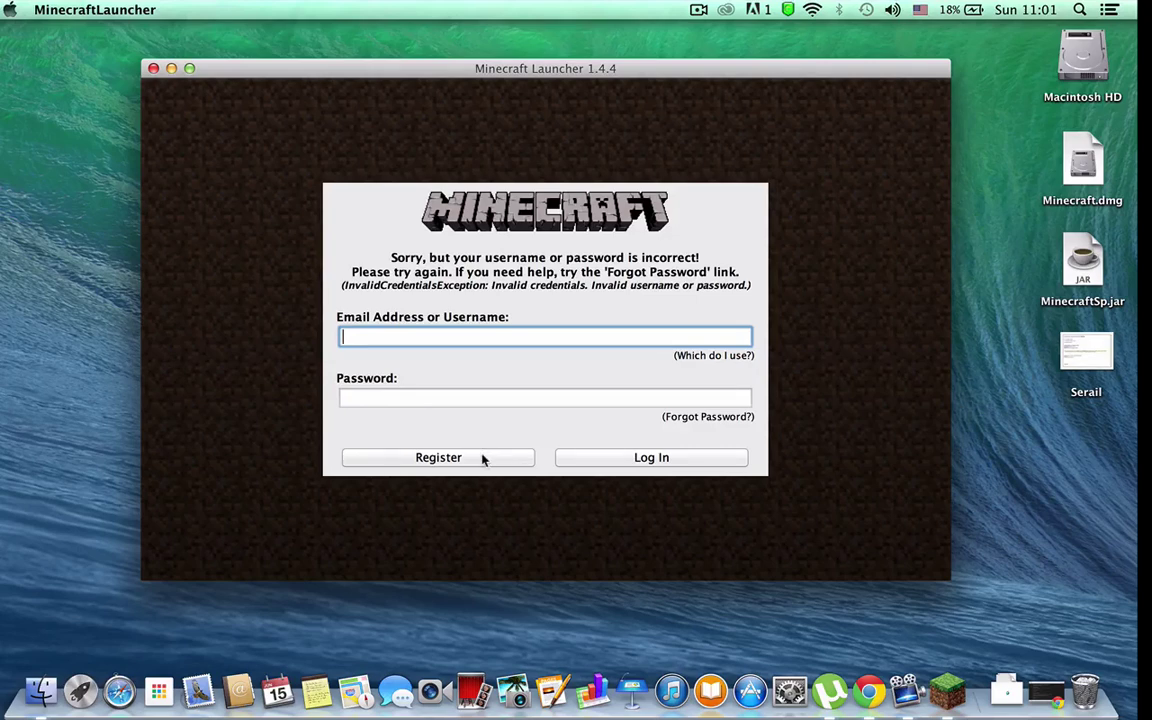
Step: Open the Register new Mojang Account page, scroll through the form, then close its tab
click(482, 459)
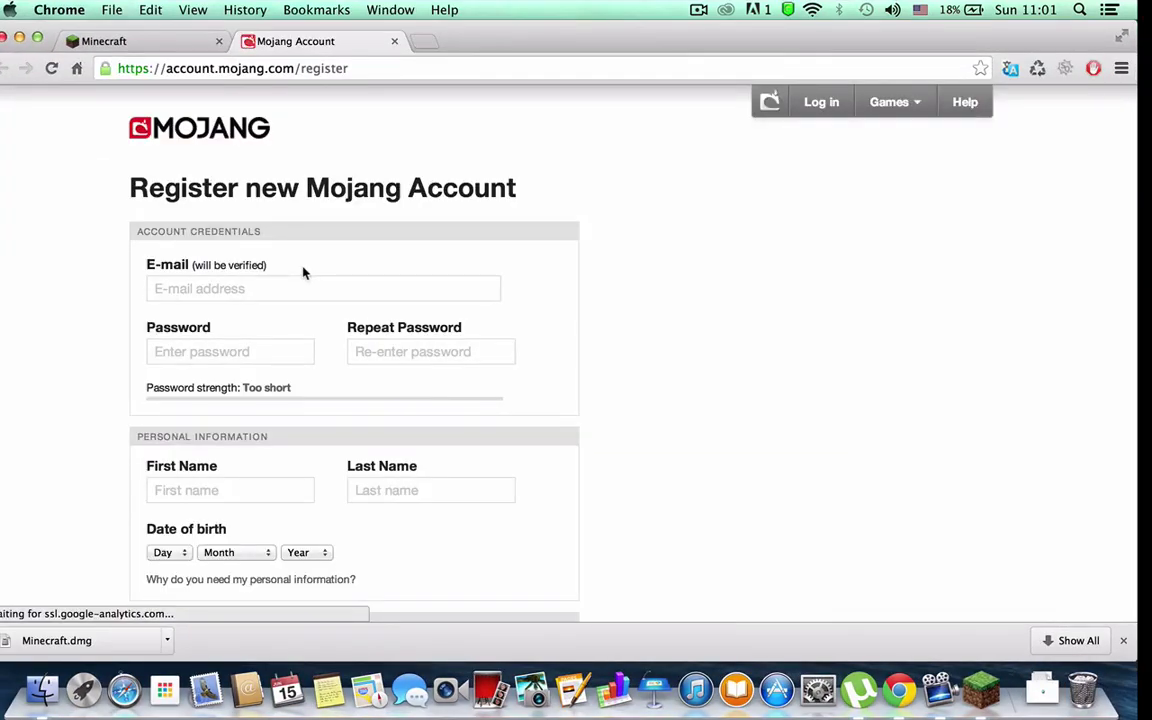
scroll(365, 406, down, 1)
scroll(365, 406, up, 1)
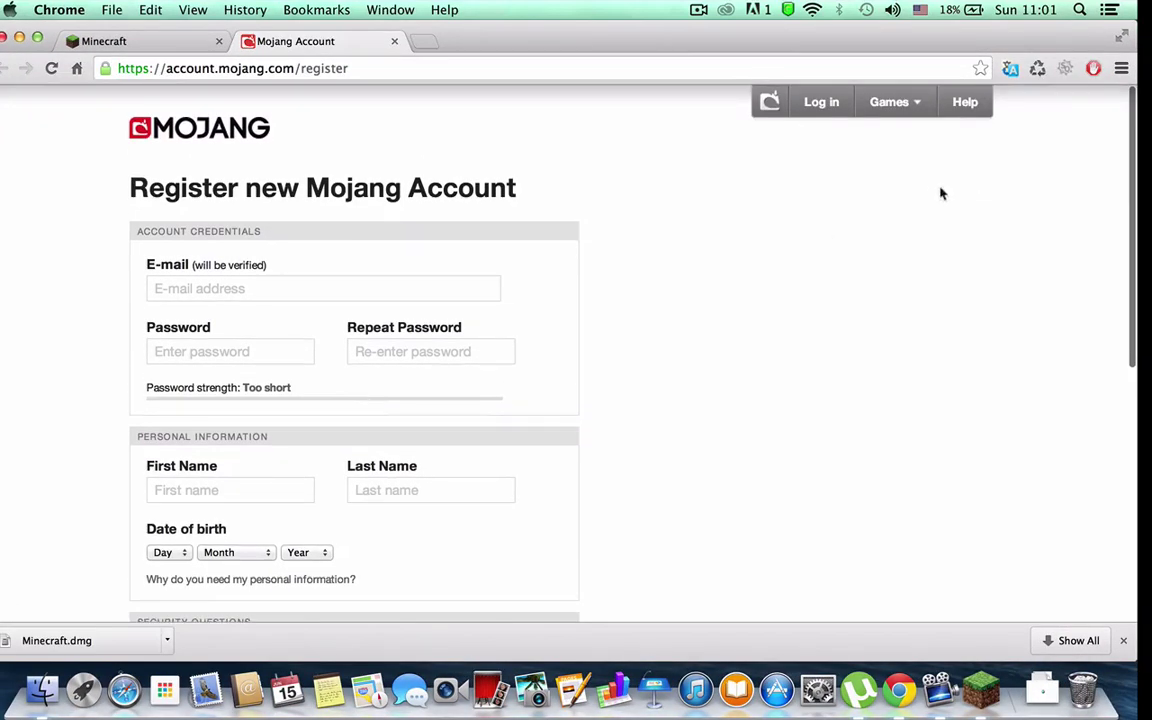
scroll(689, 437, down, 8)
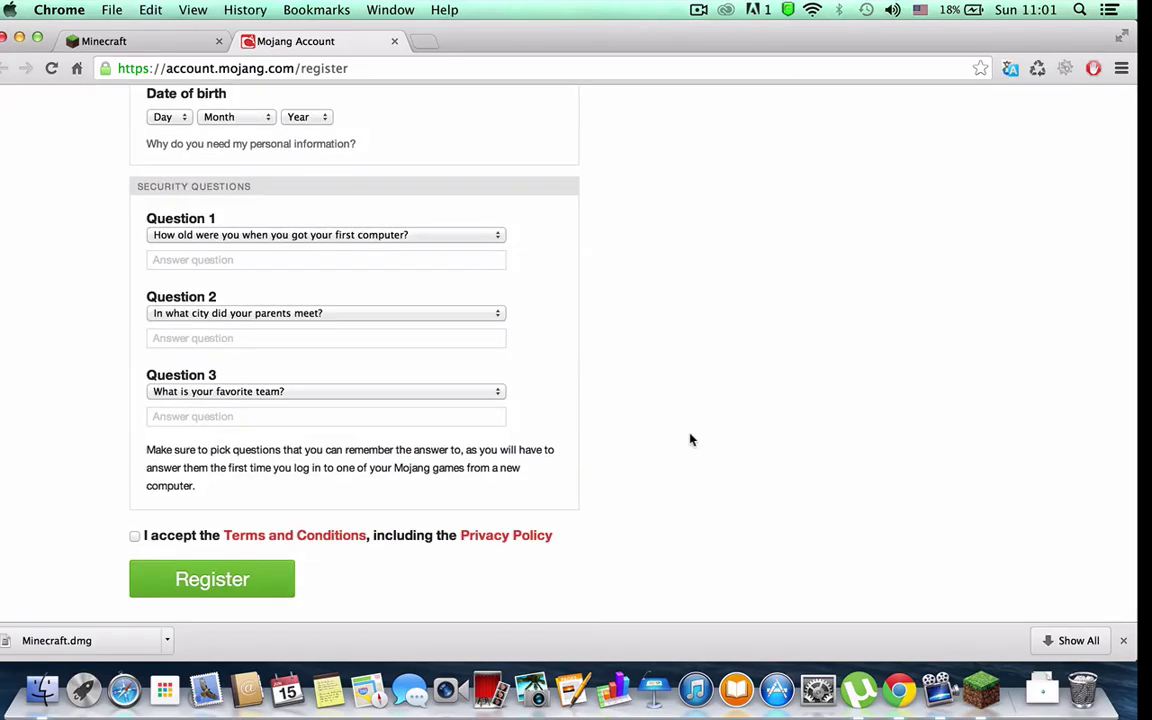
scroll(689, 437, up, 8)
scroll(266, 563, down, 10)
scroll(266, 563, up, 6)
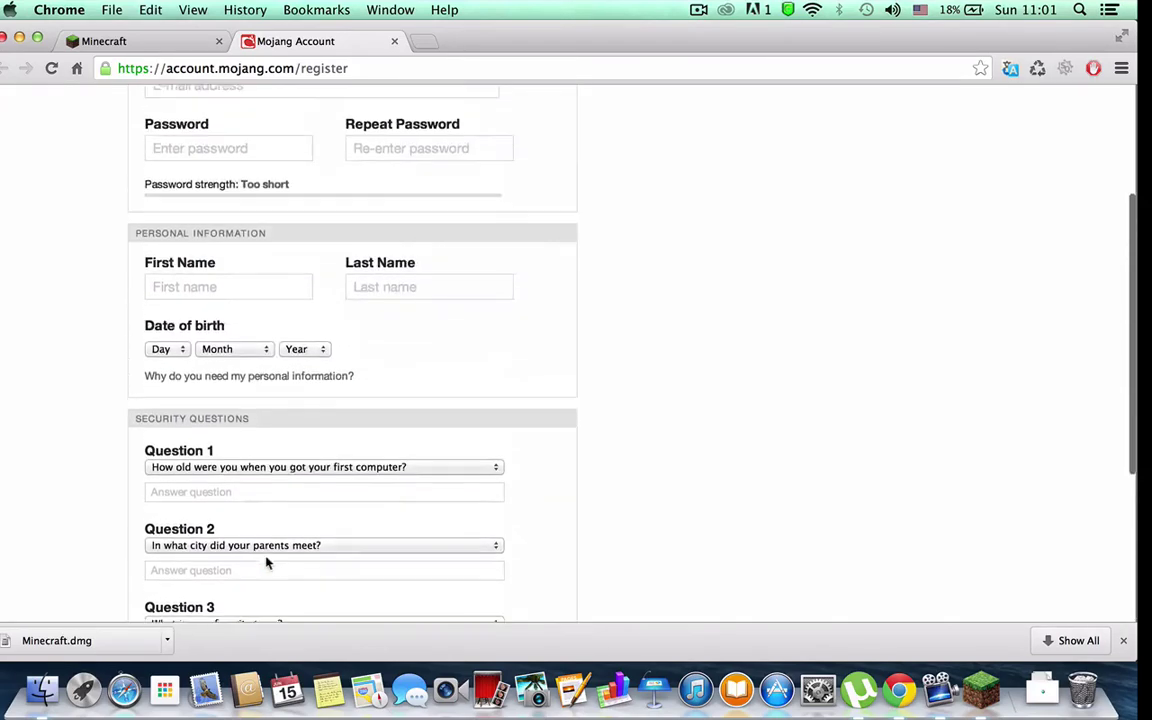
scroll(214, 530, up, 4)
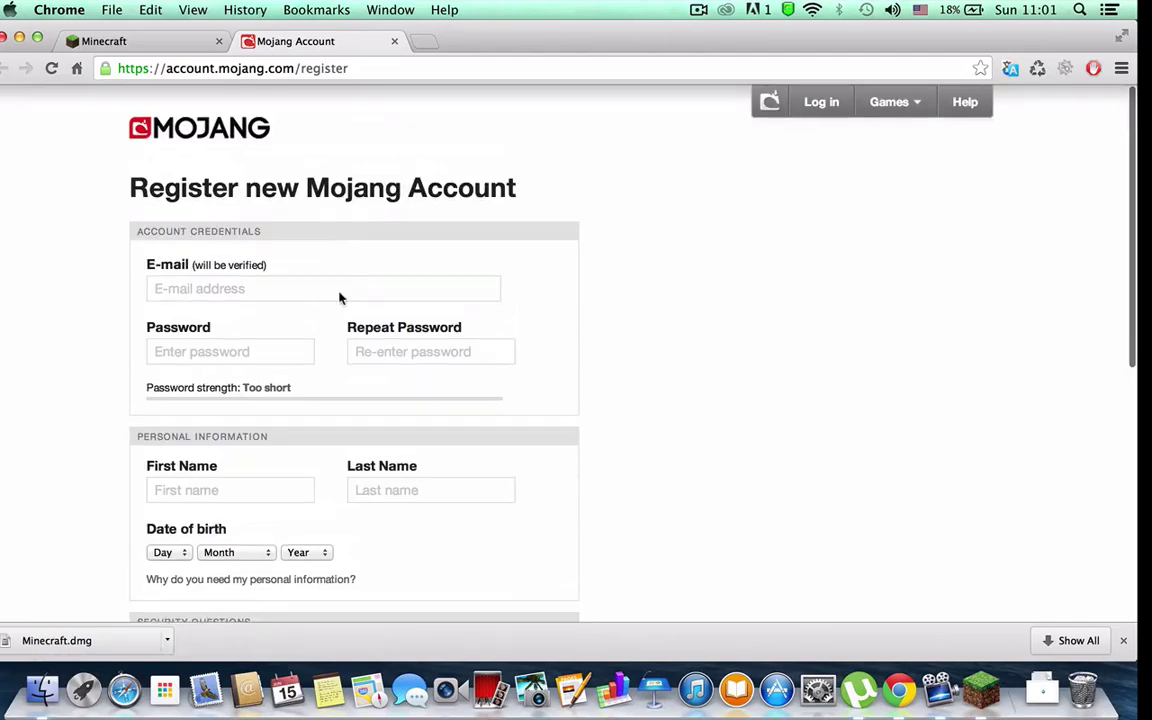
scroll(275, 604, down, 10)
scroll(275, 604, up, 10)
scroll(275, 606, down, 1)
scroll(371, 447, down, 3)
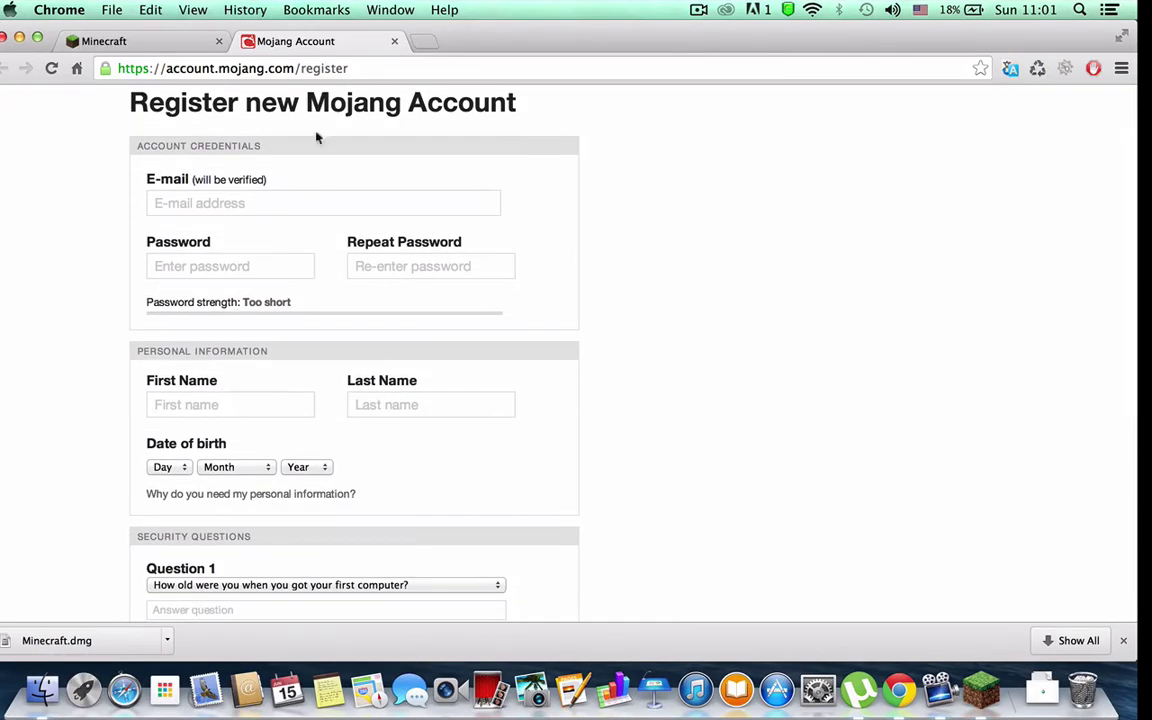
click(395, 41)
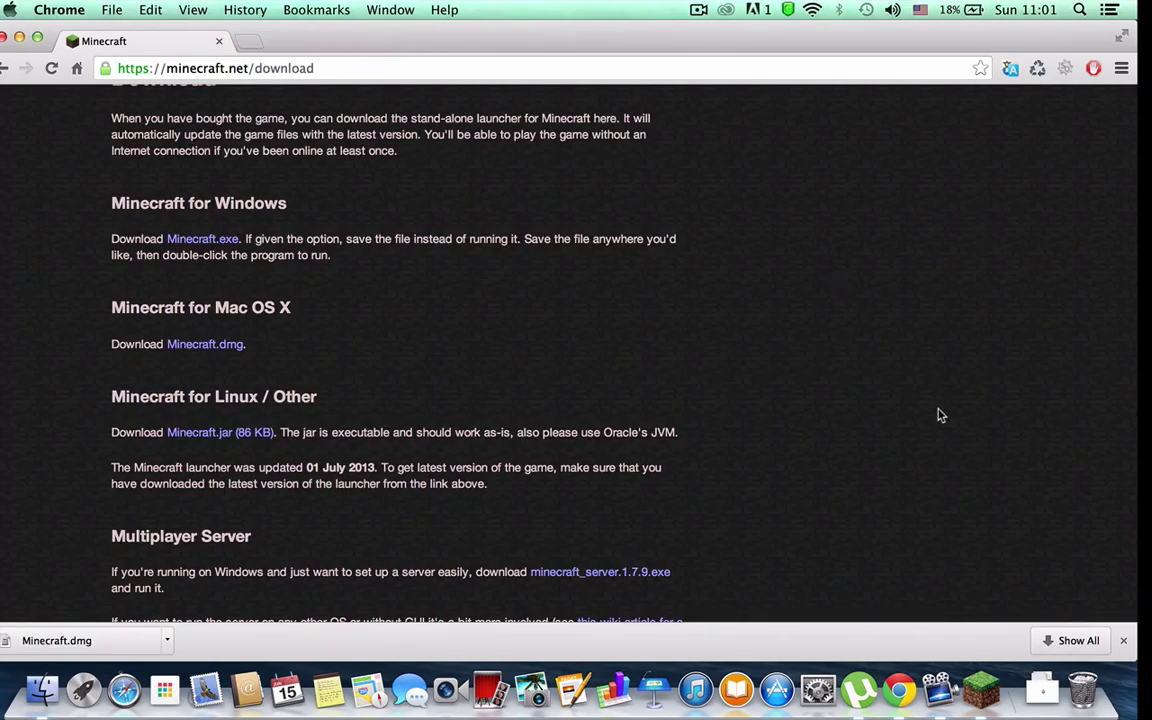
Step: Bring the Minecraft Launcher login window in front of Chrome
click(994, 707)
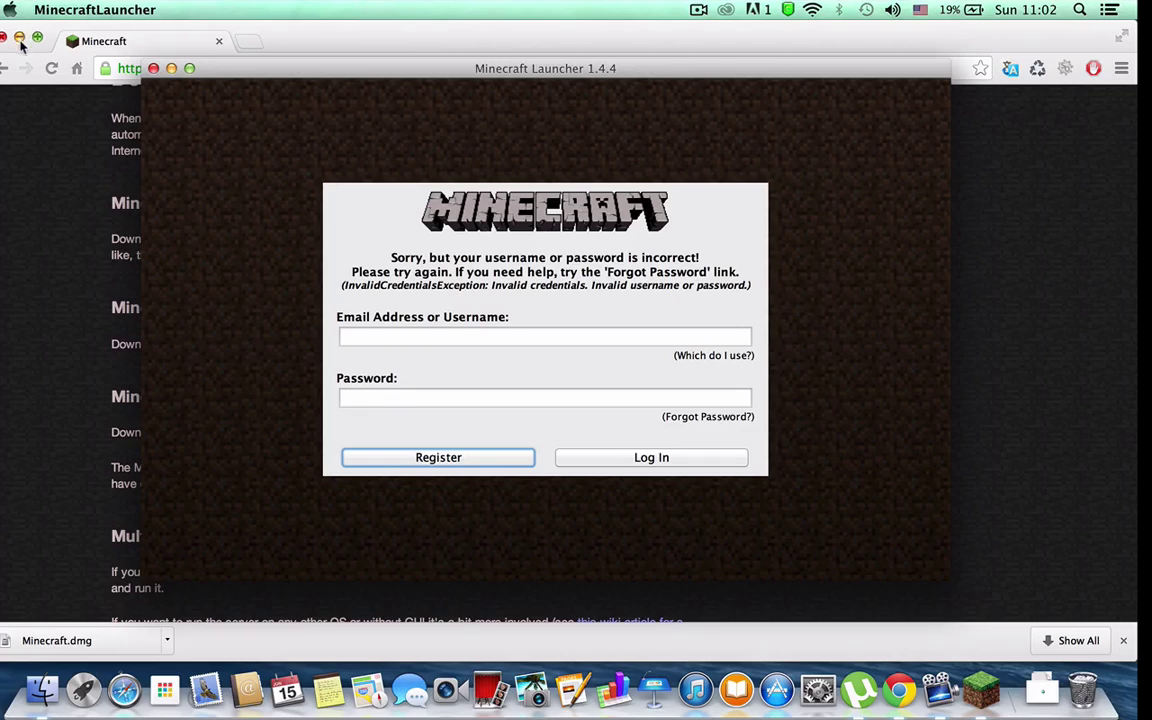
Step: Minimize Chrome and log in to the launcher with the account username and password
click(19, 38)
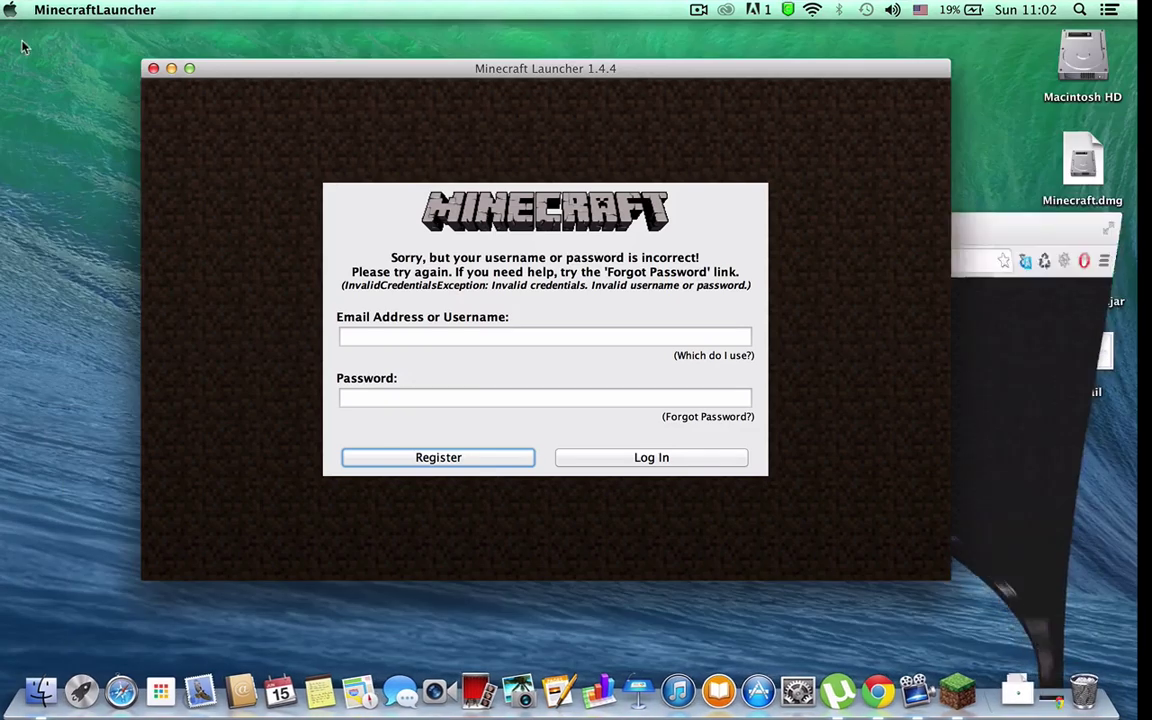
click(507, 337)
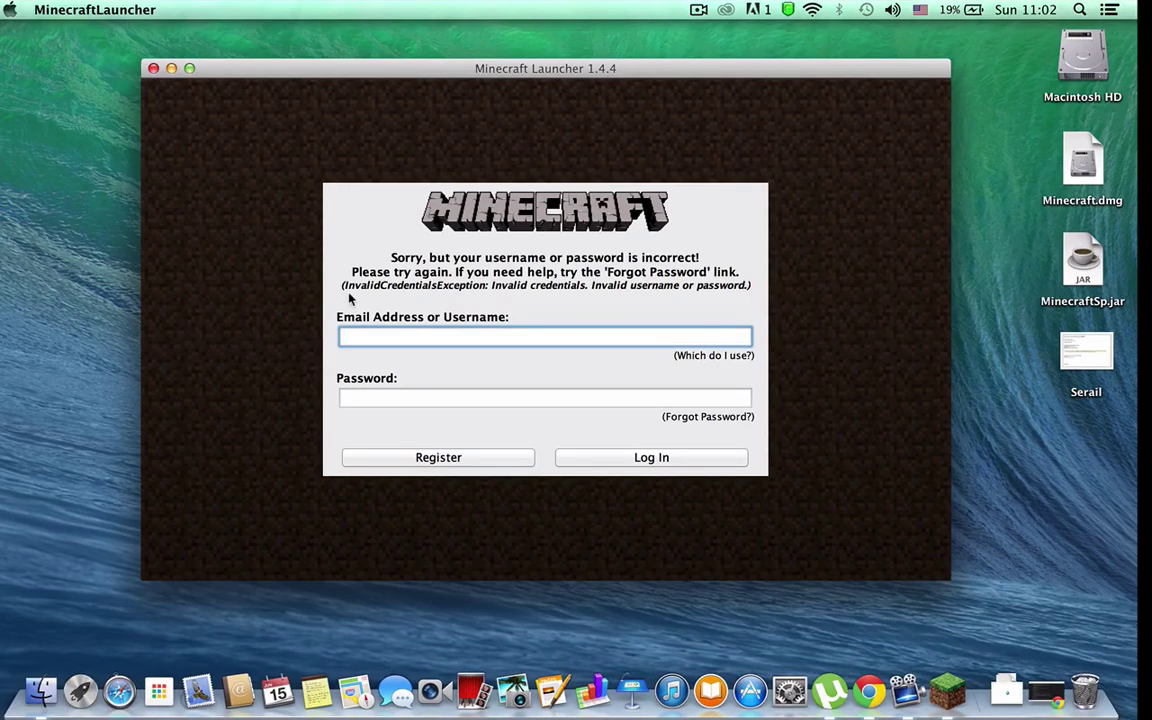
key(Tab)
text(*******)
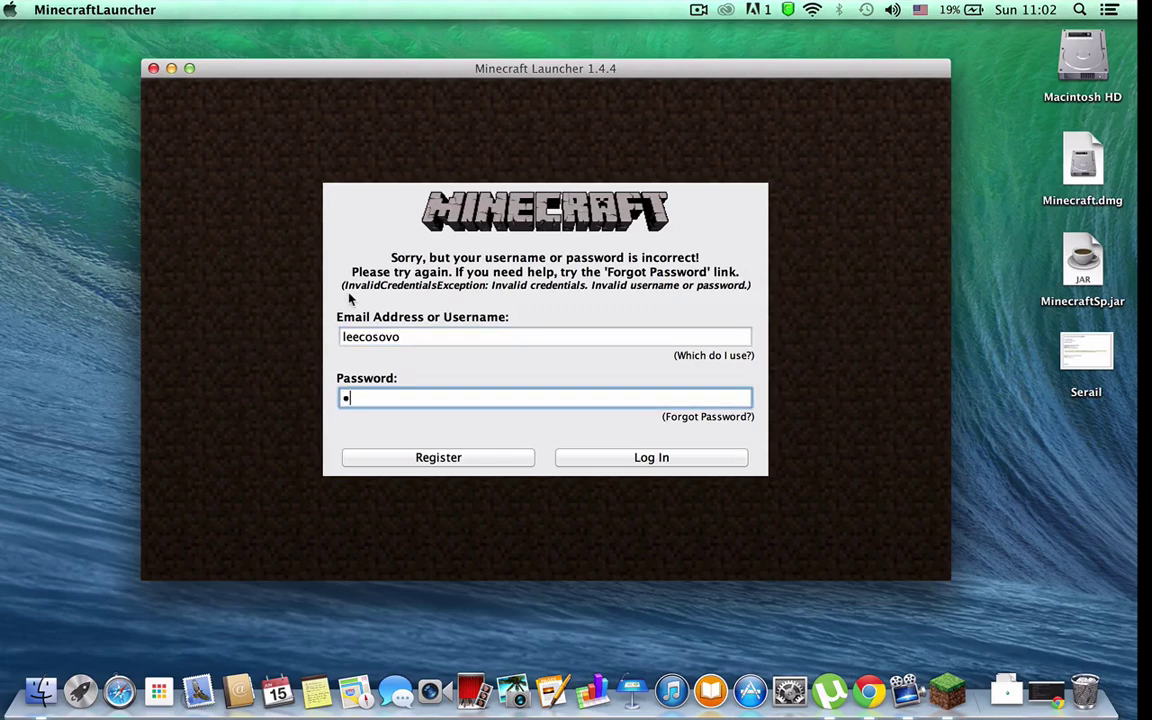
key(Return)
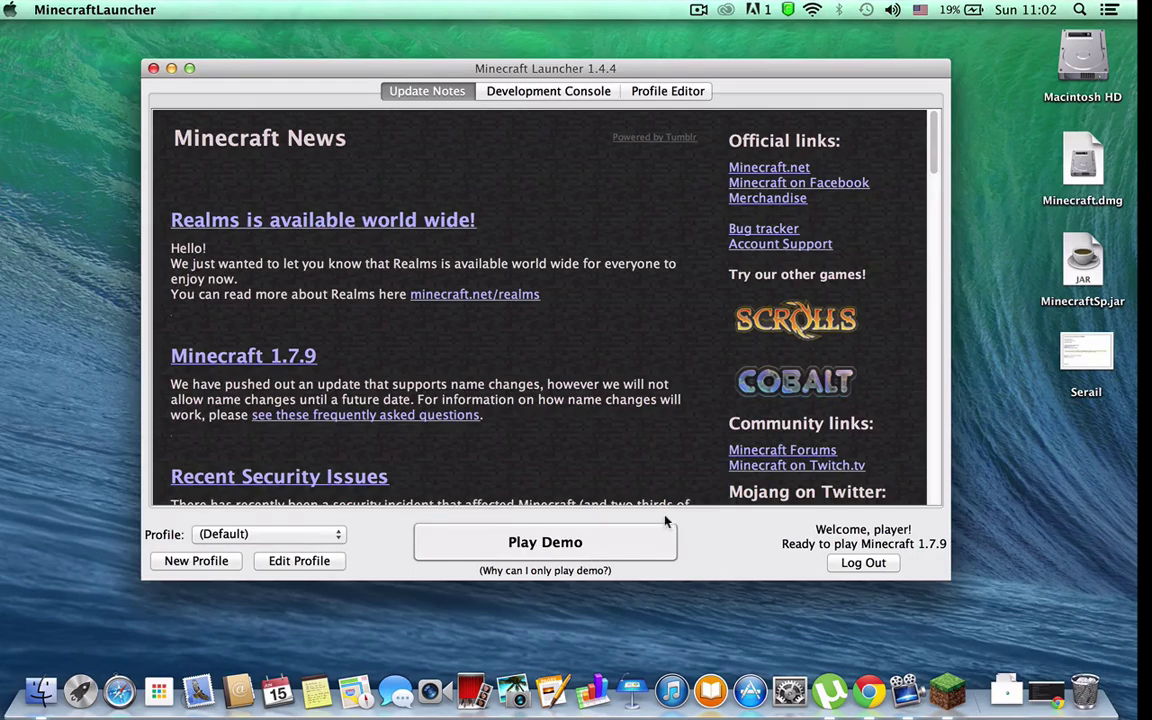
Step: Scroll the Update Notes, select MinecraftSp.jar on the desktop, then close the launcher window
scroll(769, 500, down, 10)
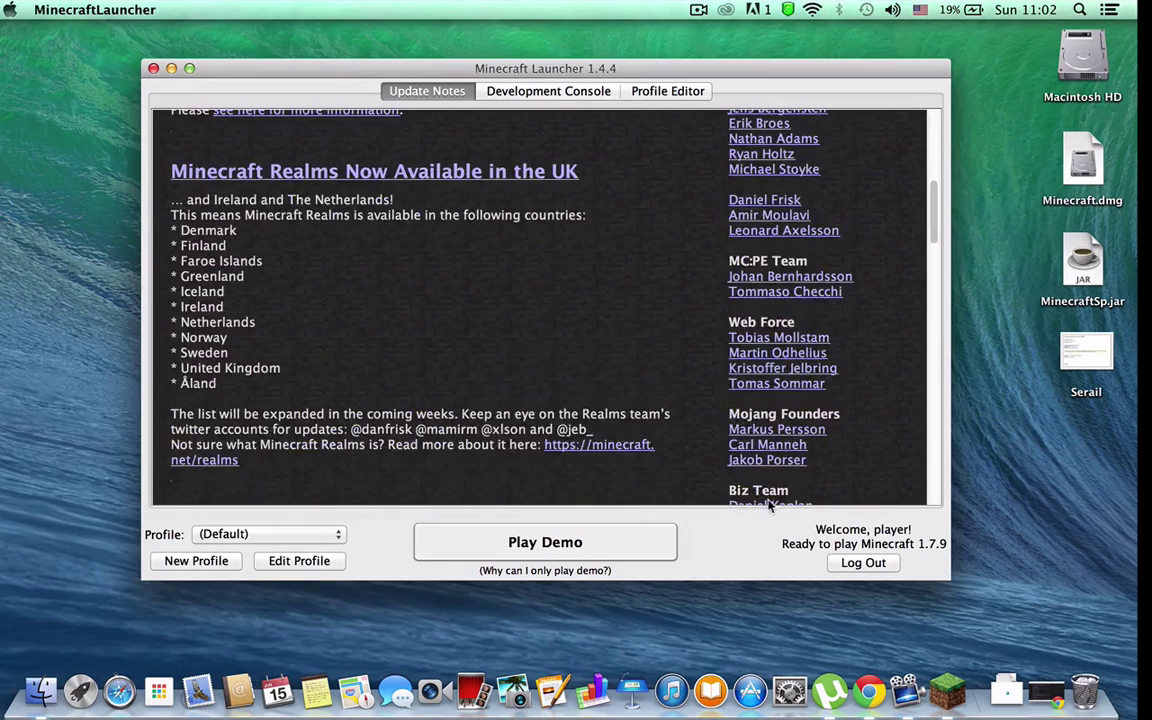
scroll(769, 500, down, 5)
scroll(769, 500, up, 15)
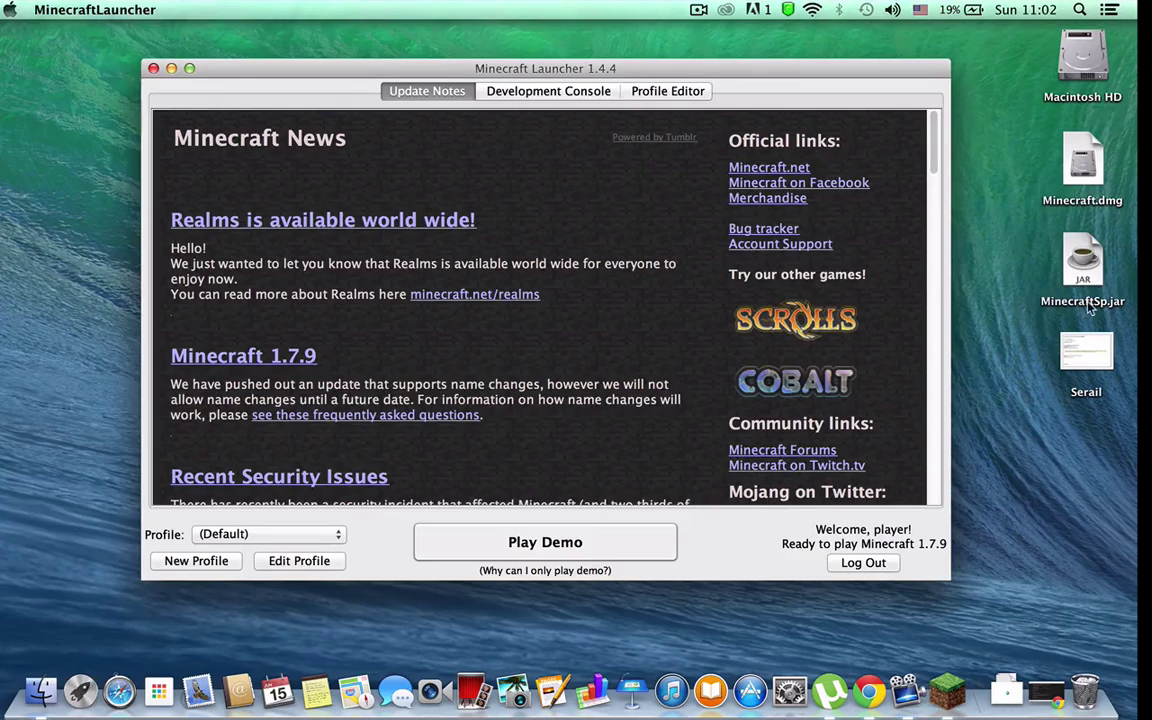
click(1095, 263)
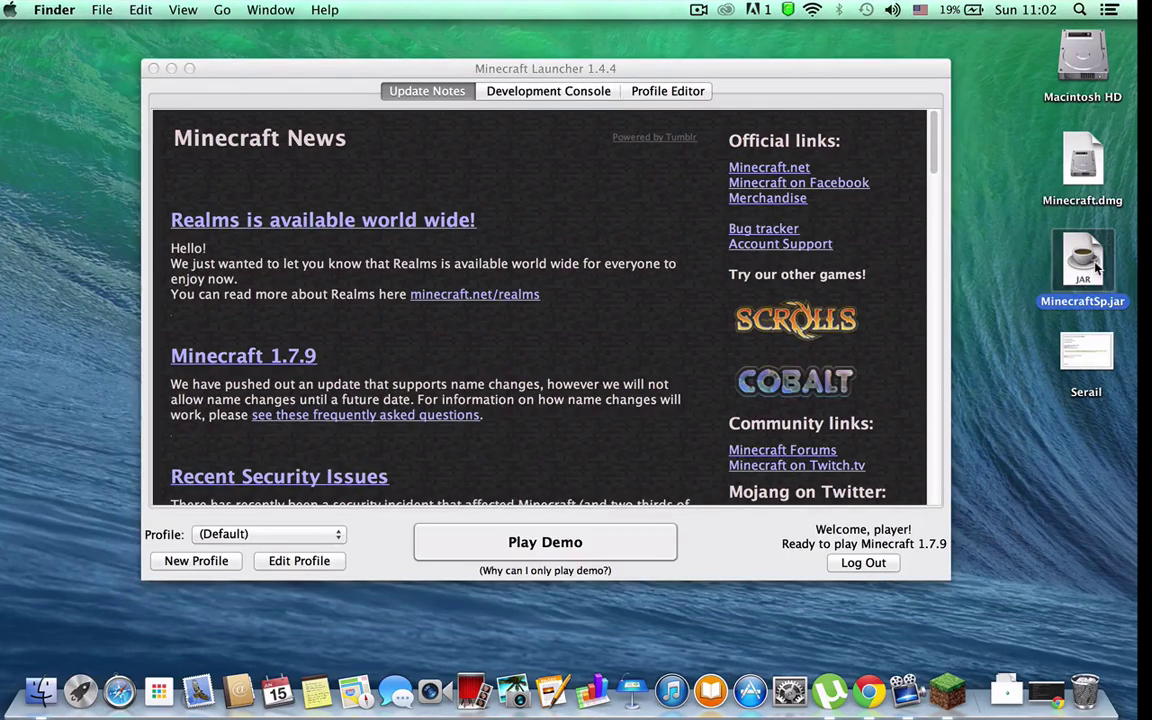
click(163, 76)
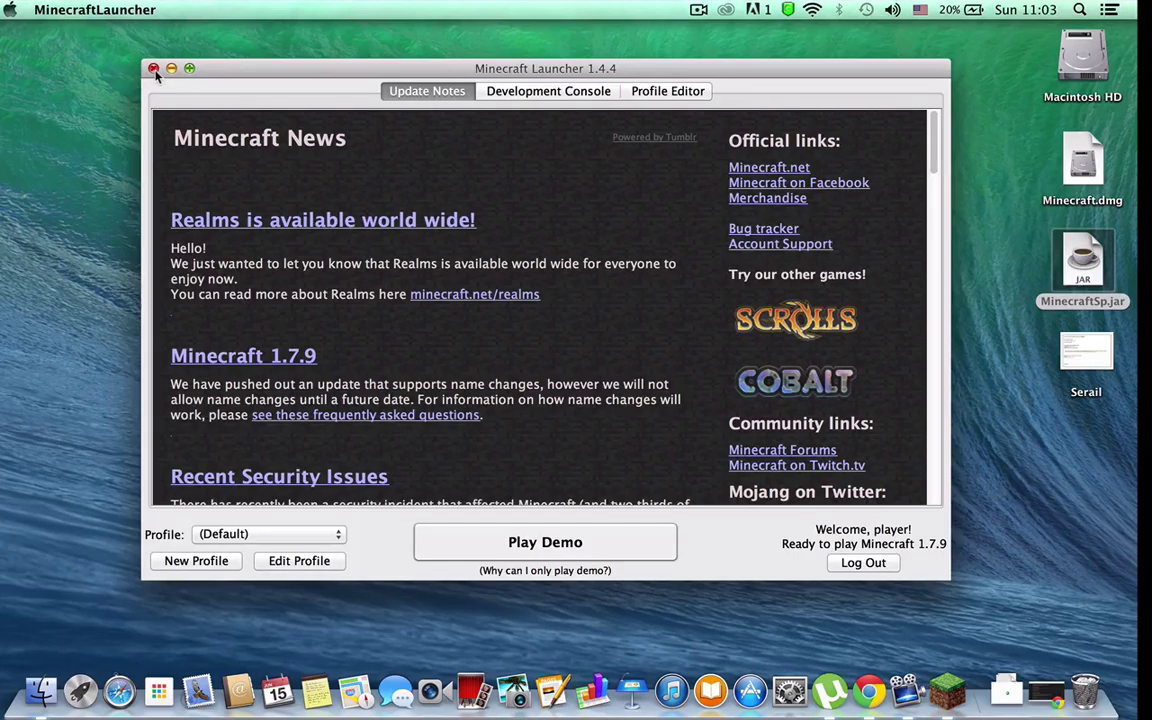
click(154, 70)
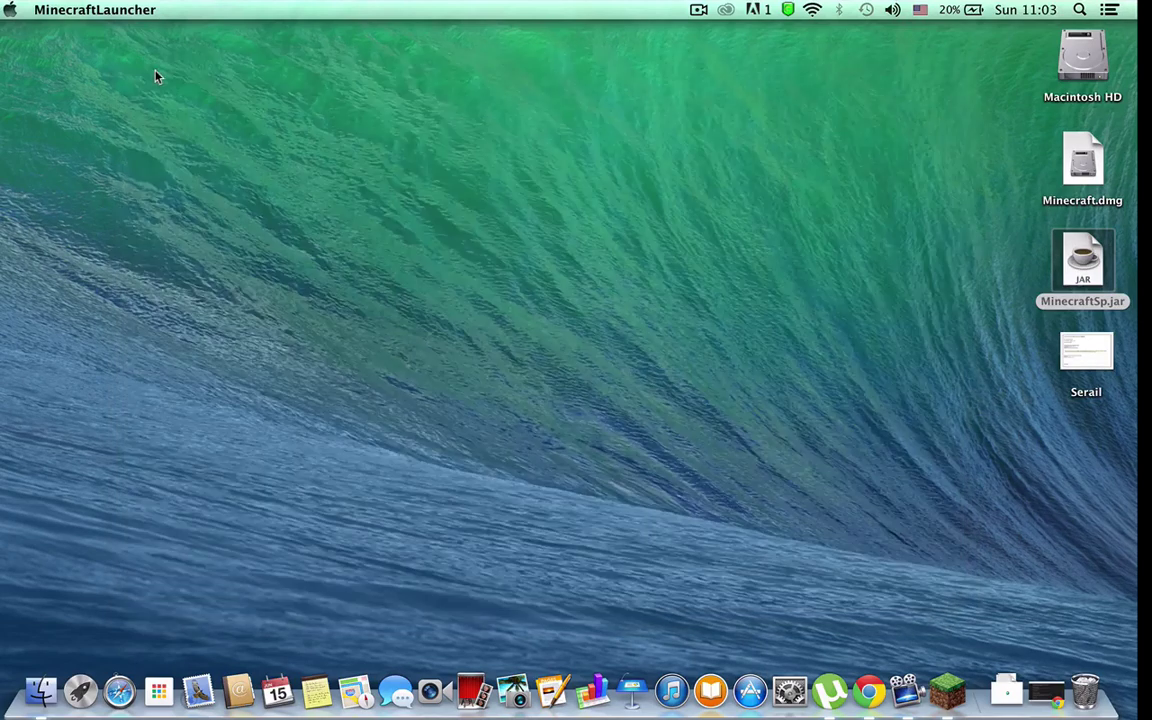
Step: Quit Minecraft from its Dock icon, then select MinecraftSp.jar on the desktop
right_click(955, 683)
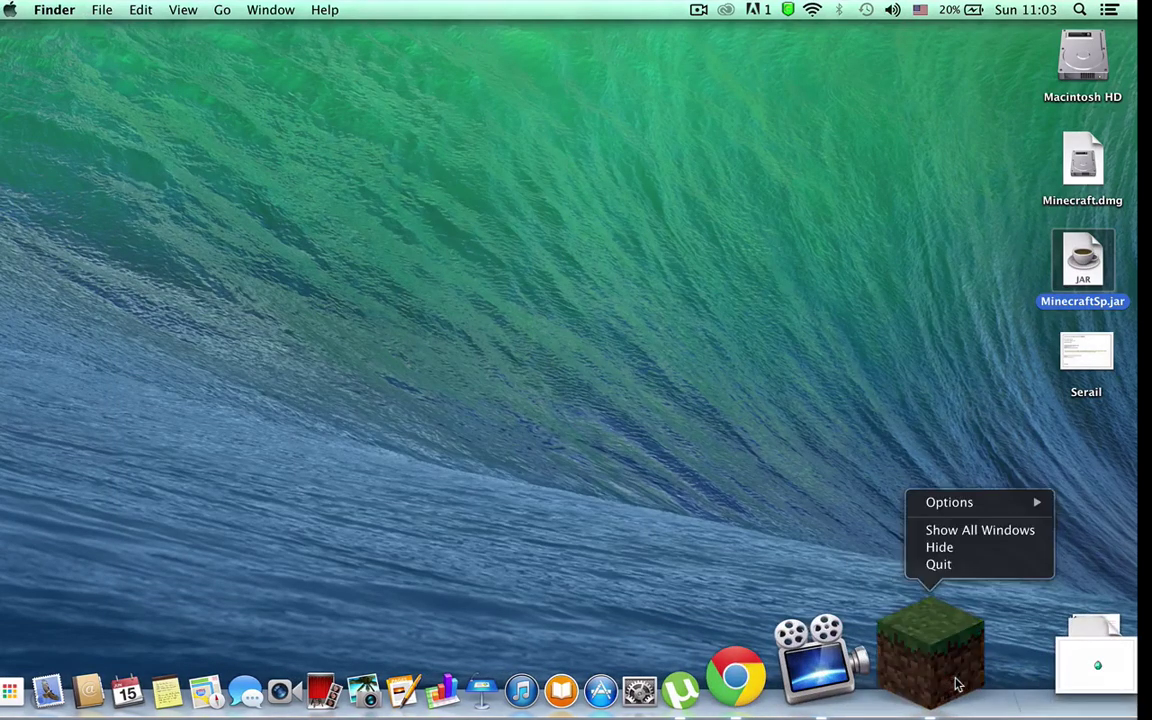
click(940, 565)
click(838, 400)
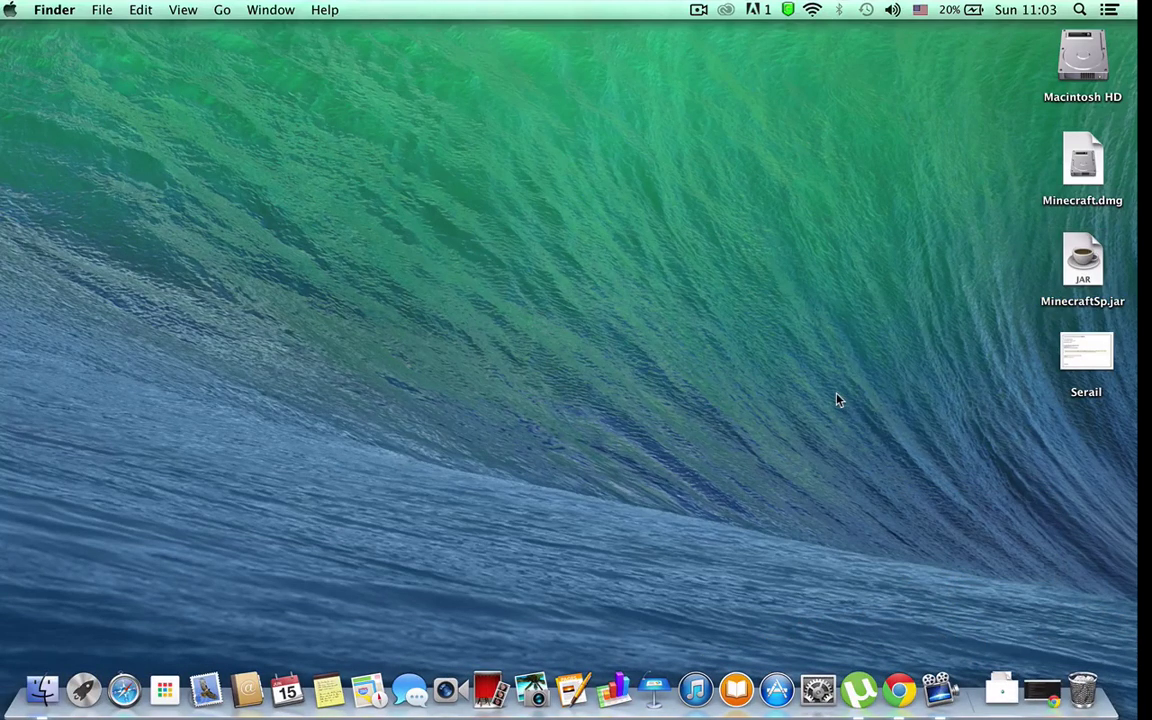
click(1082, 282)
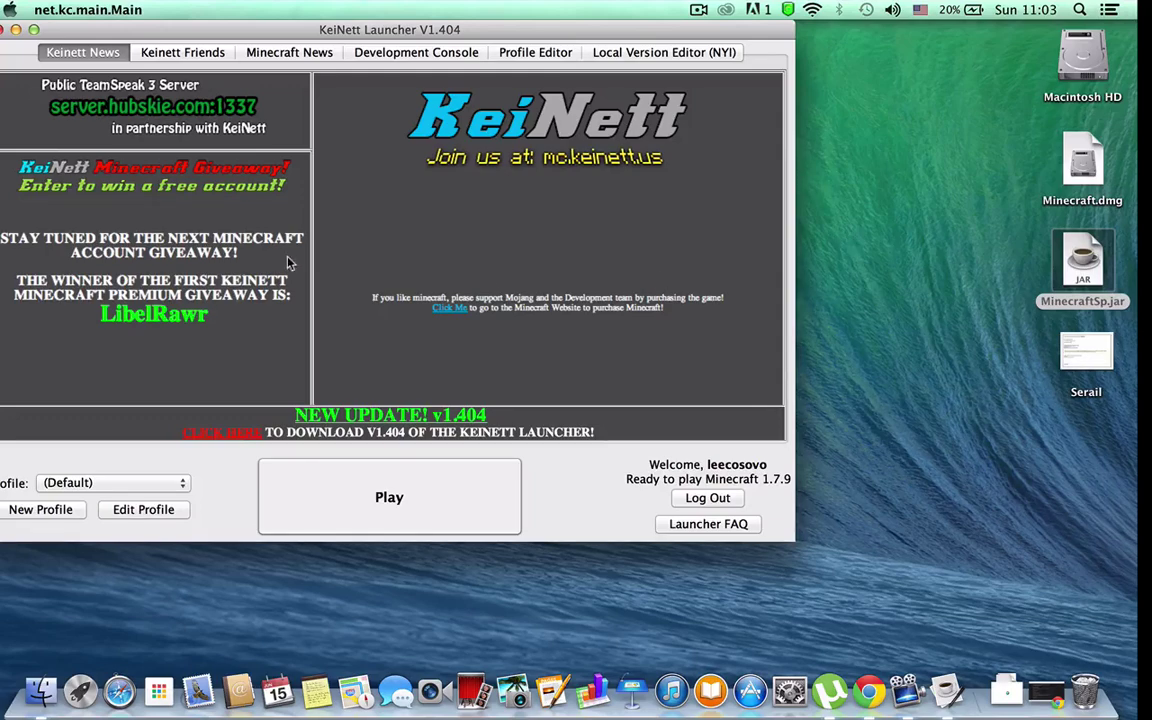
Step: Launch Minecraft 1.7.9 from KeiNett with the (Default) profile, bringing up its title menu
drag(366, 30, 500, 57)
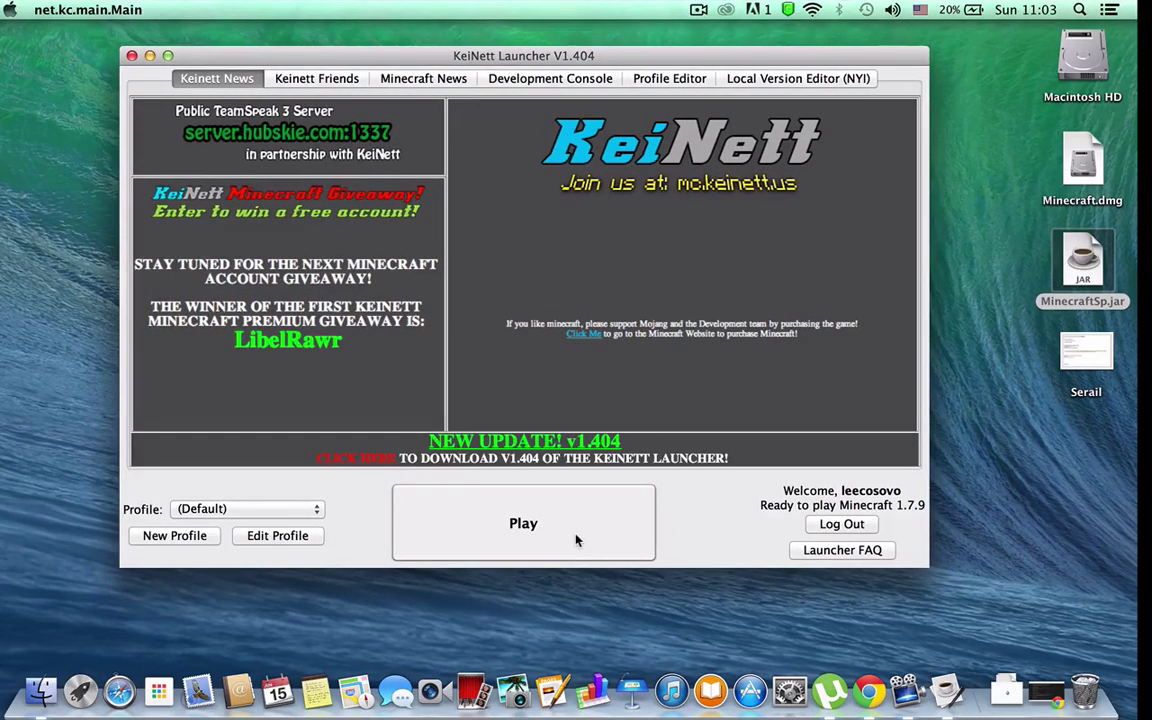
click(245, 509)
click(245, 509)
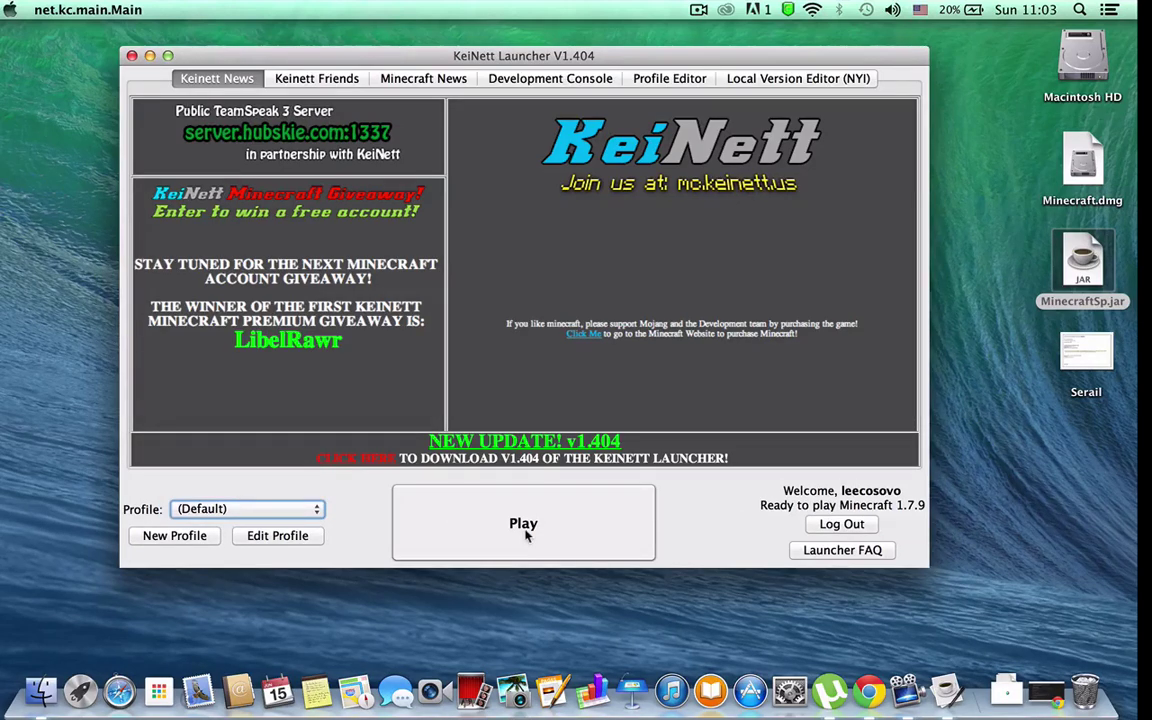
click(566, 530)
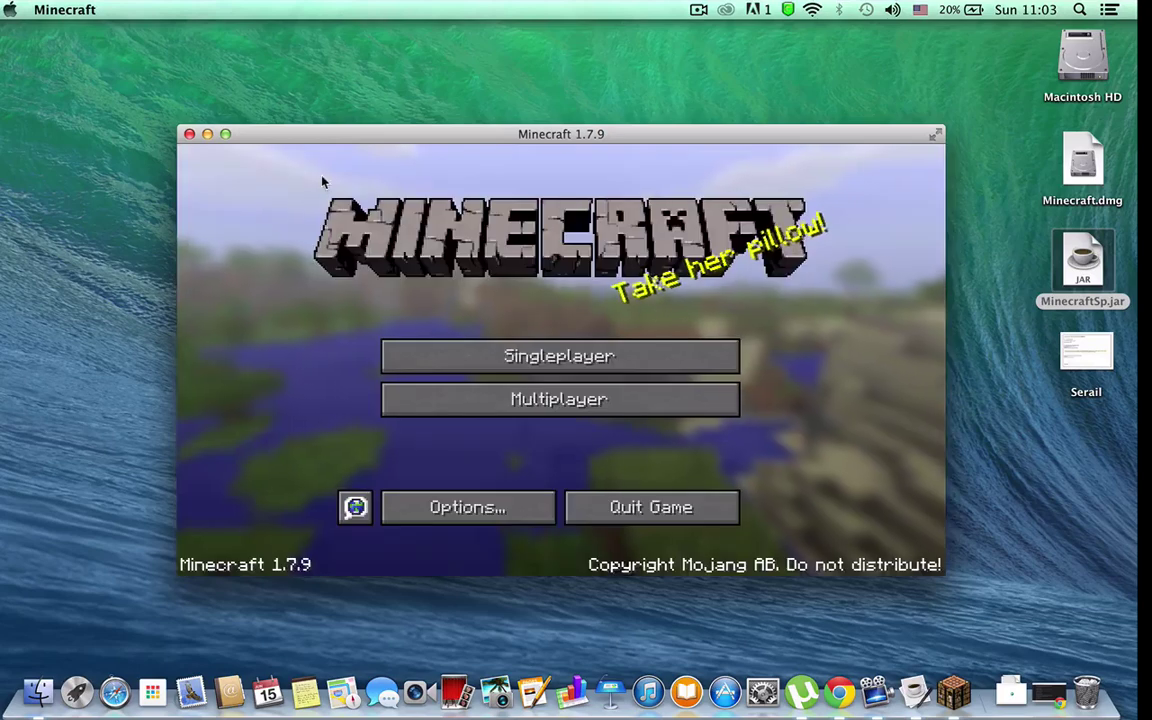
Step: Load the AMAZING WORLD save from the Singleplayer world list
click(611, 351)
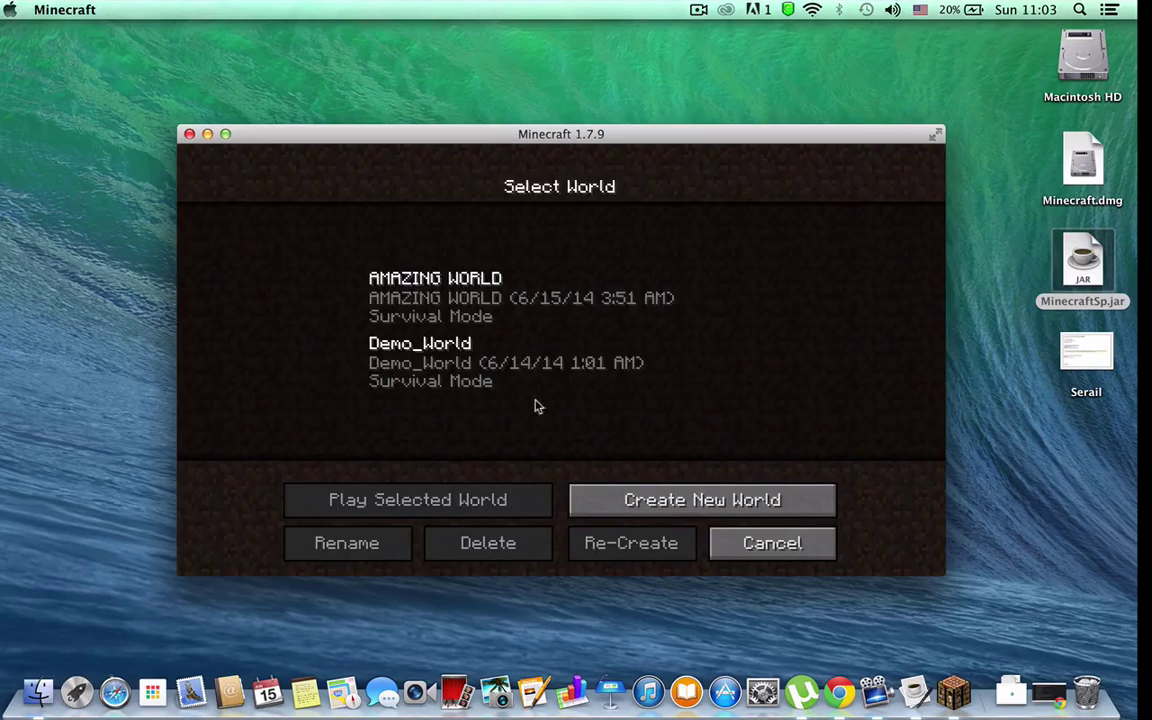
click(534, 300)
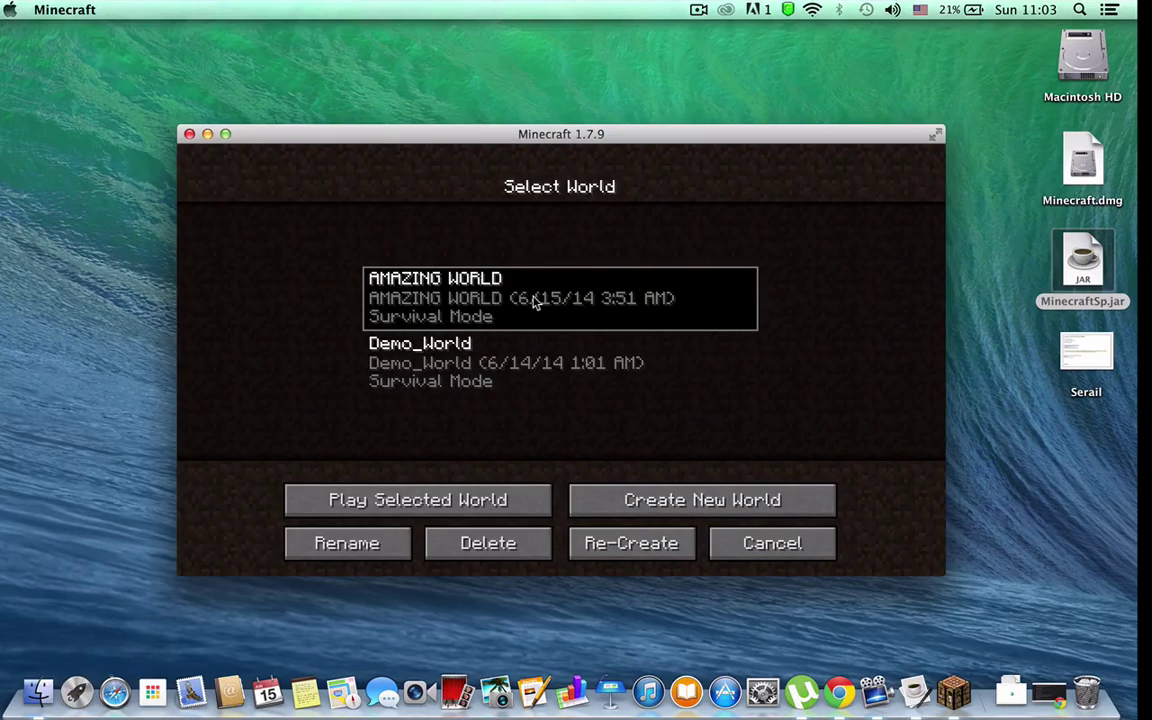
double_click(534, 300)
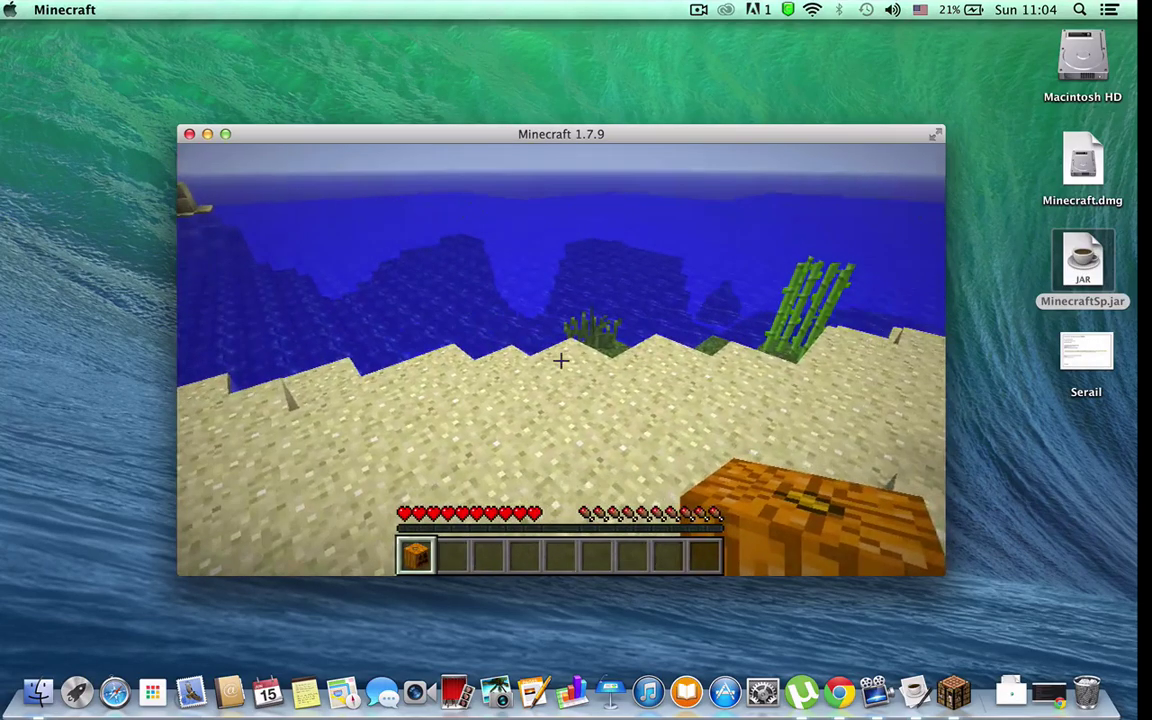
Step: Walk into the ocean, swim up to the surface, then walk back onto the sandy beach
key(w)
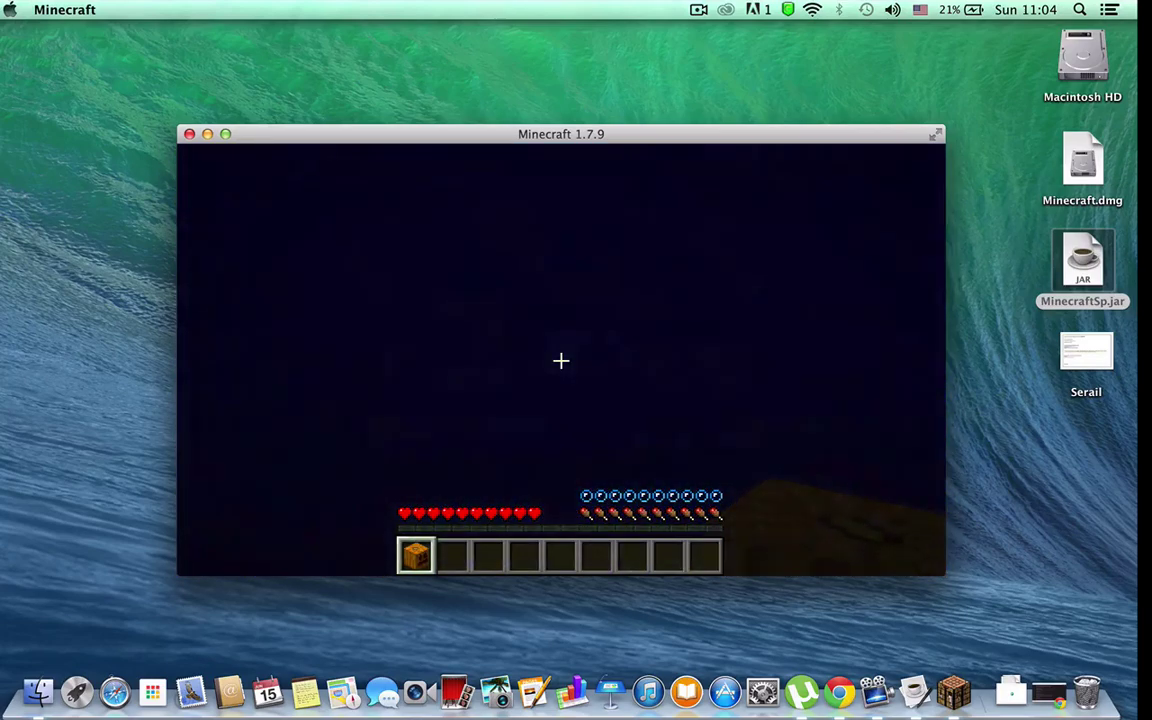
key(space)
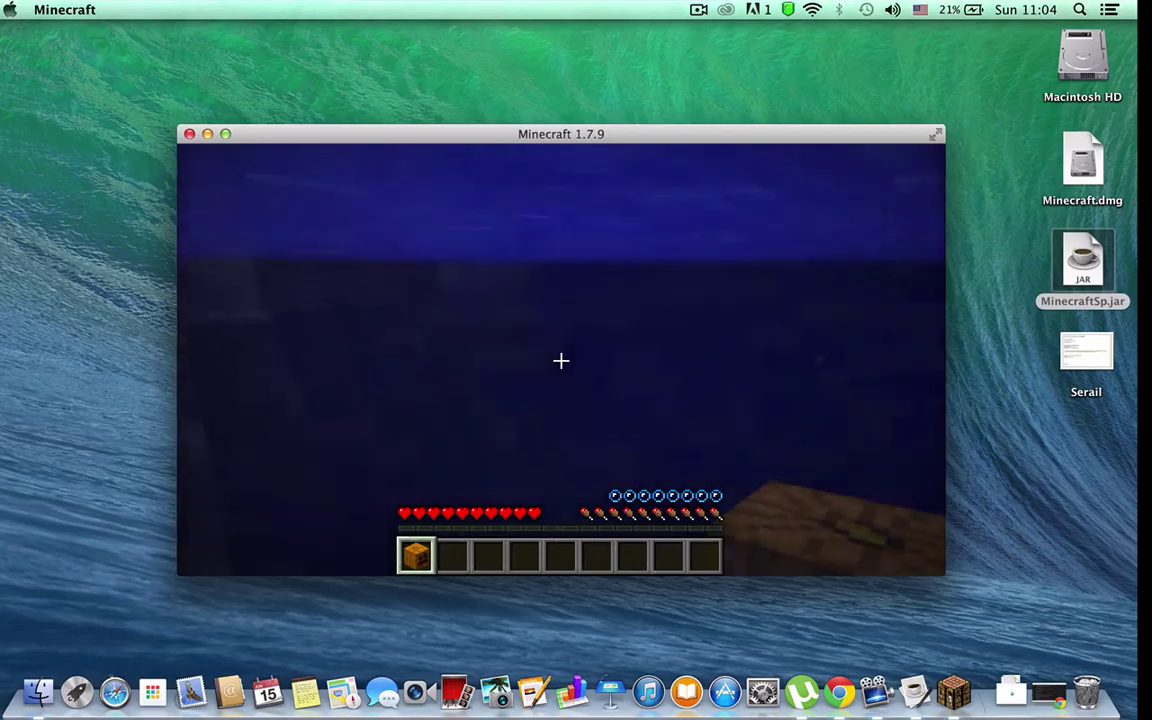
key(space)
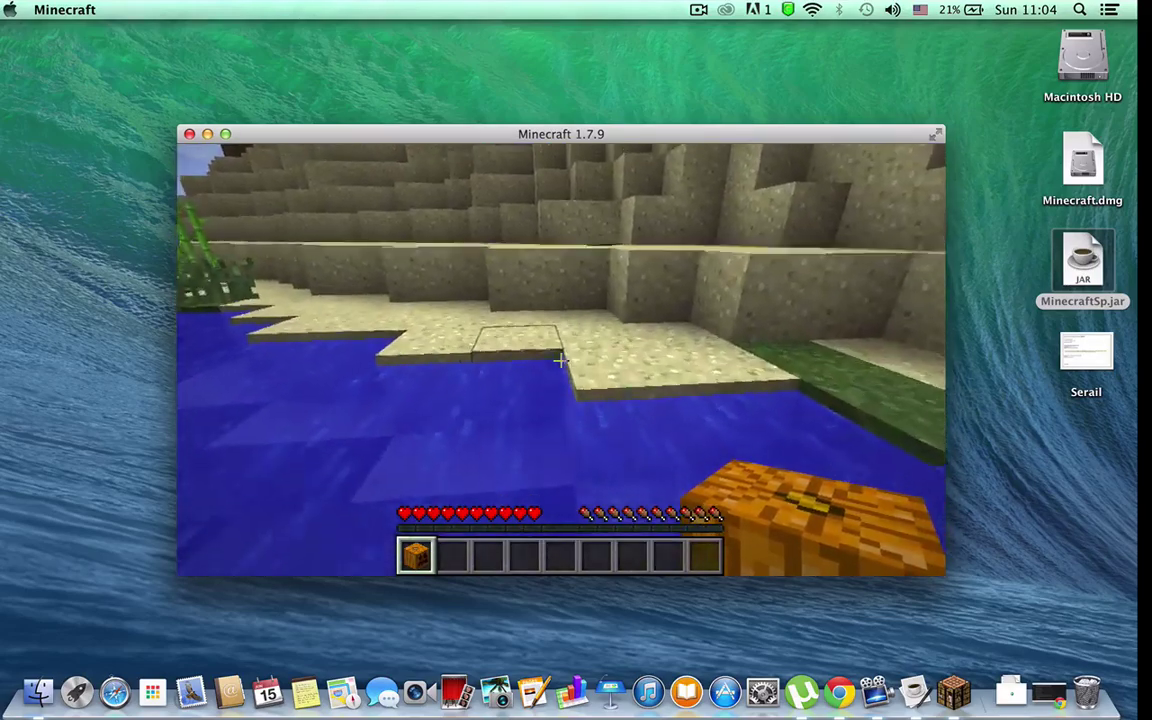
key(w)
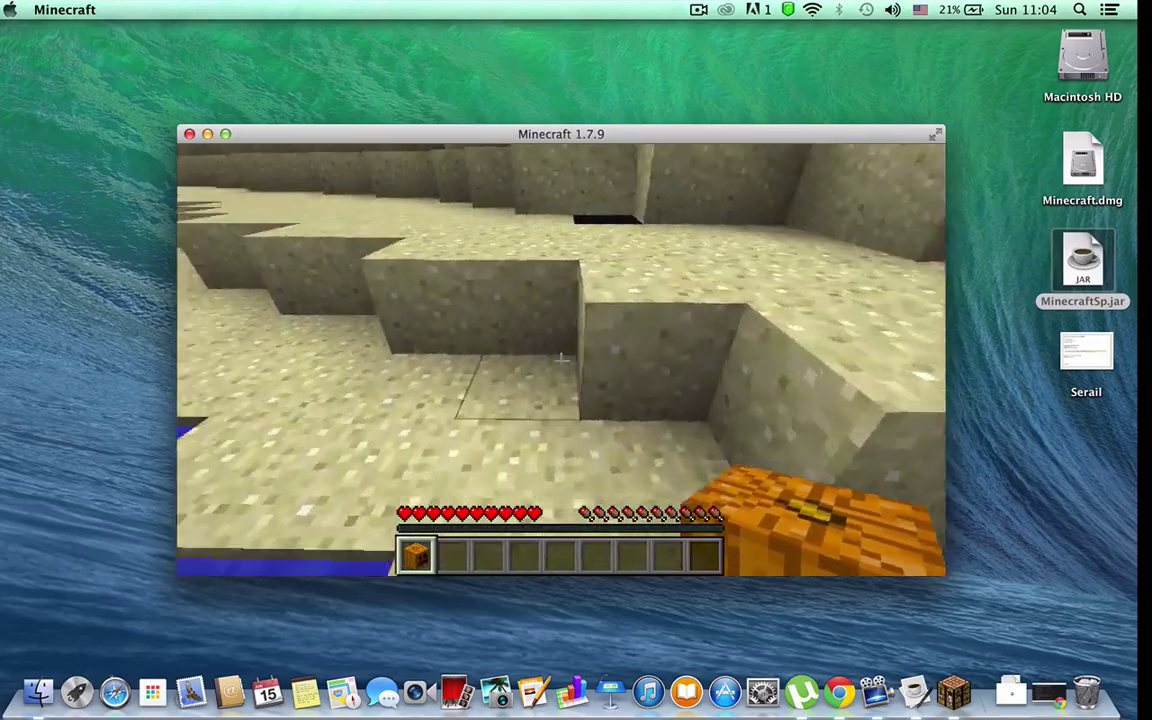
mouse_move(560, 360)
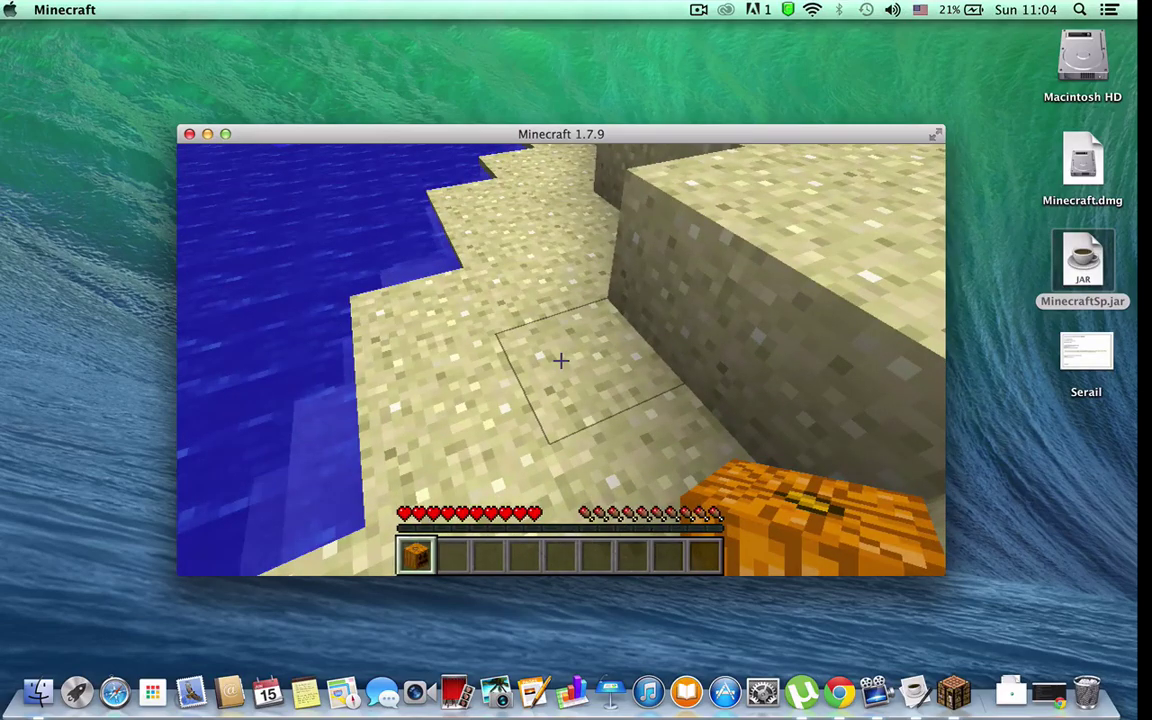